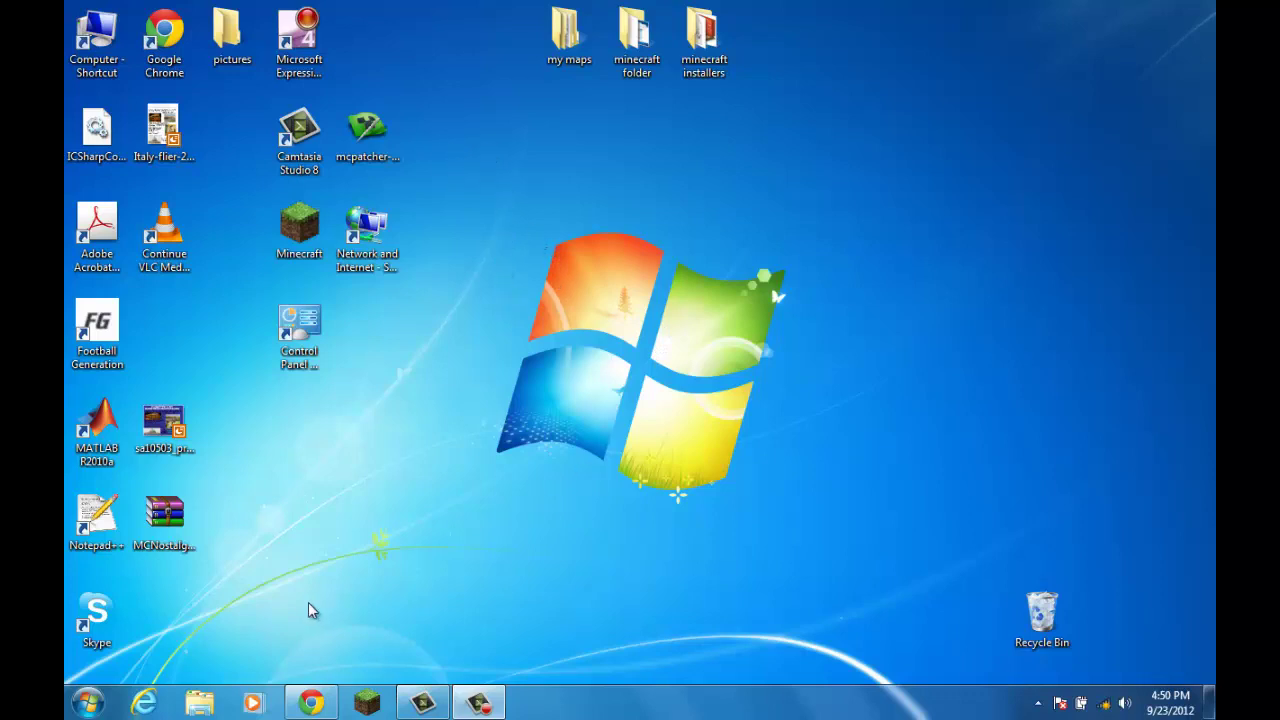
Step: Log in to the Minecraft Launcher with the remembered username and password
left_click(88, 704)
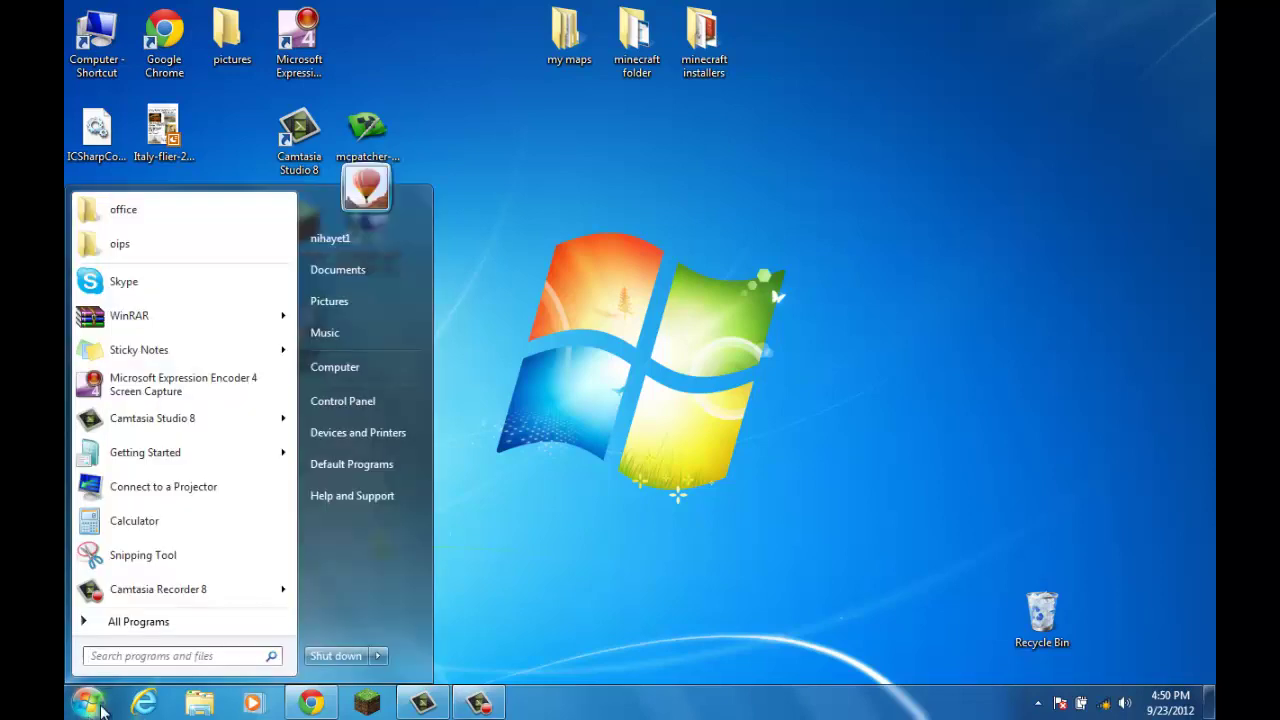
left_click(585, 443)
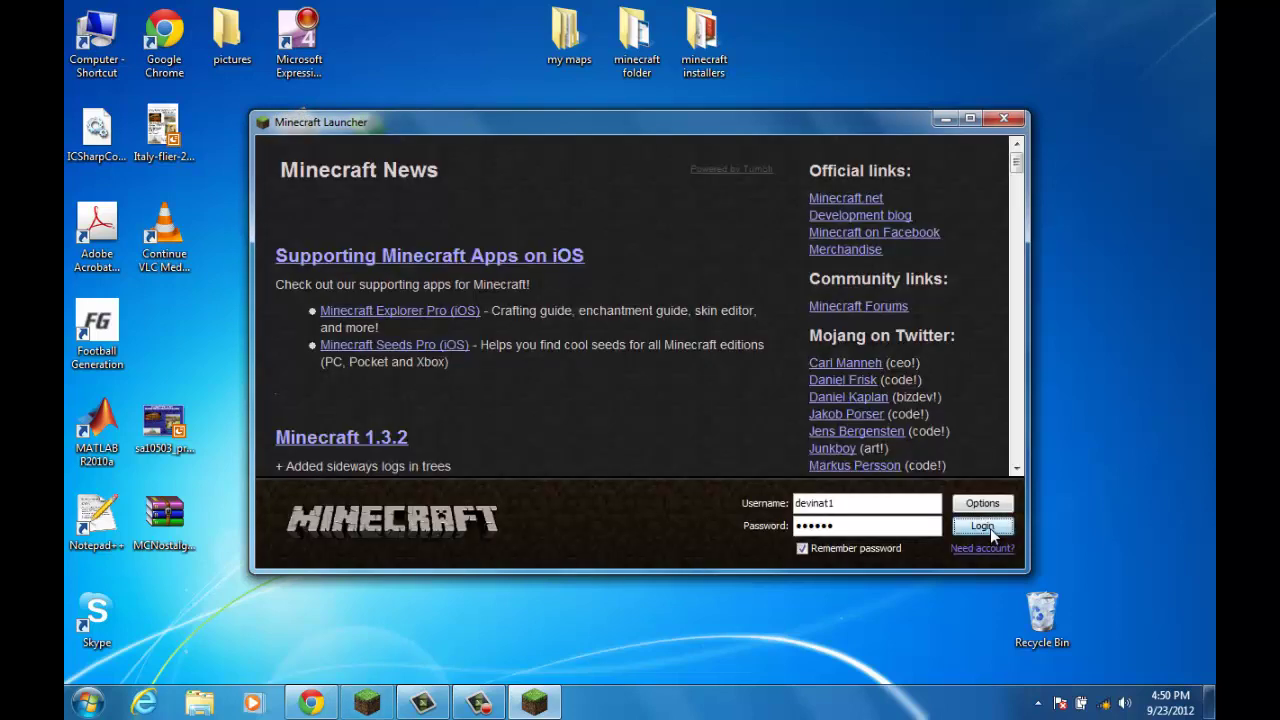
left_click(985, 527)
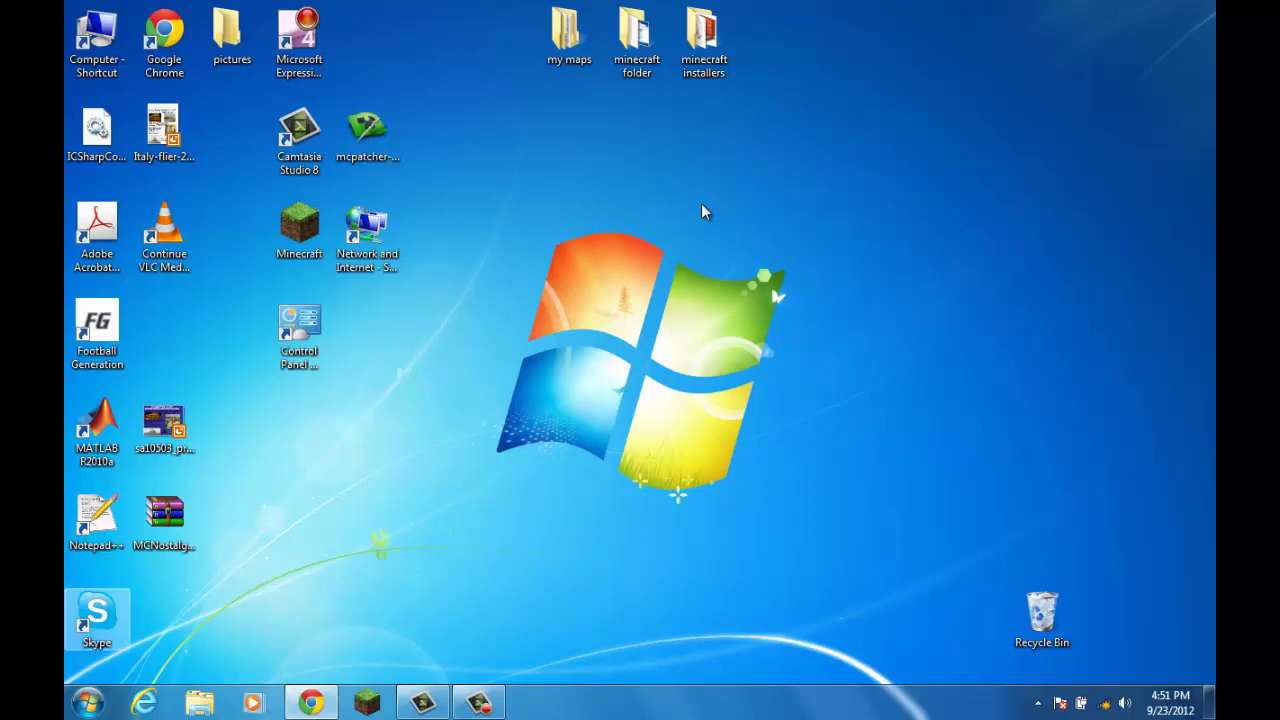
Step: Search %appdata% from the Start menu and open the Roaming result
key("super")
key("super")
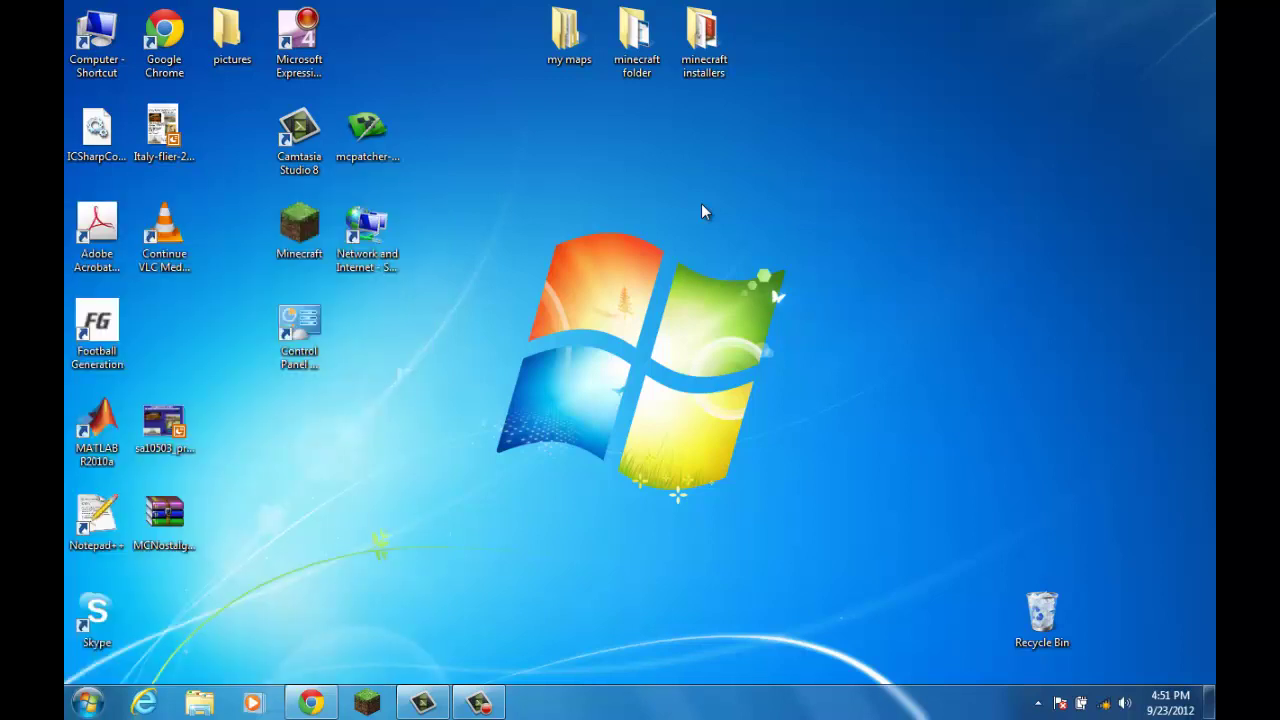
key("super")
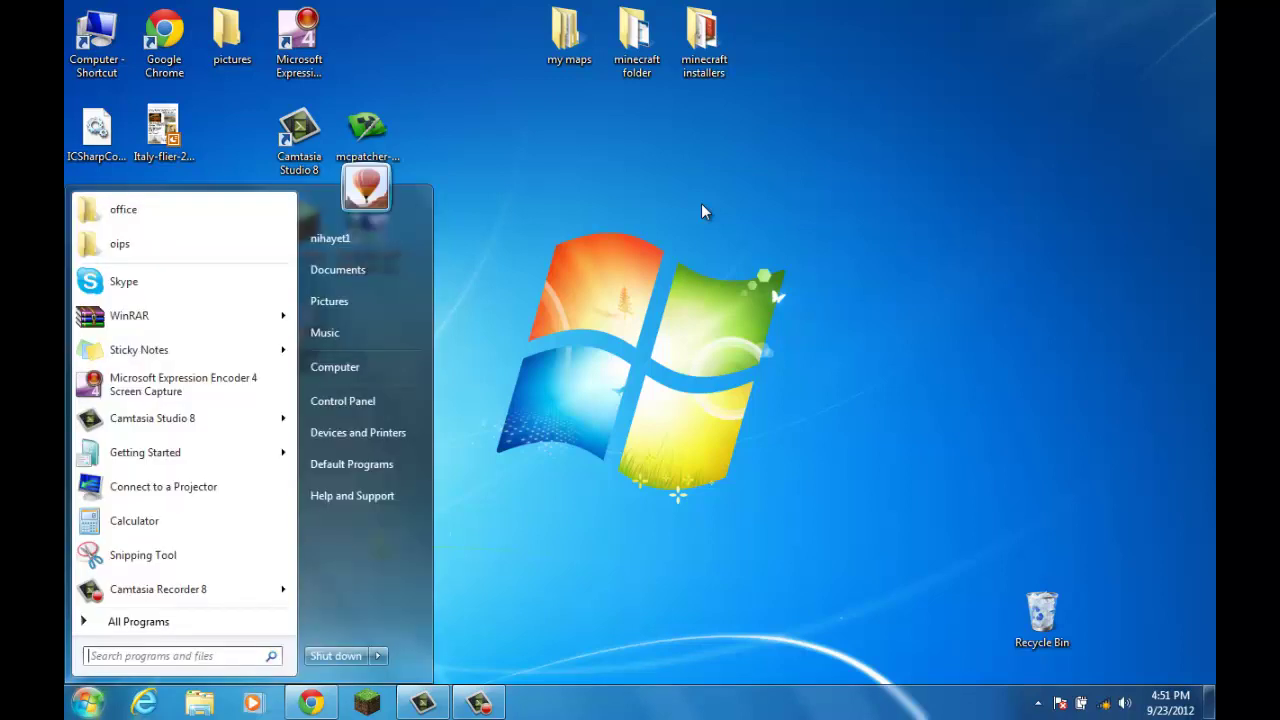
key("Up")
key("Down")
type("%")
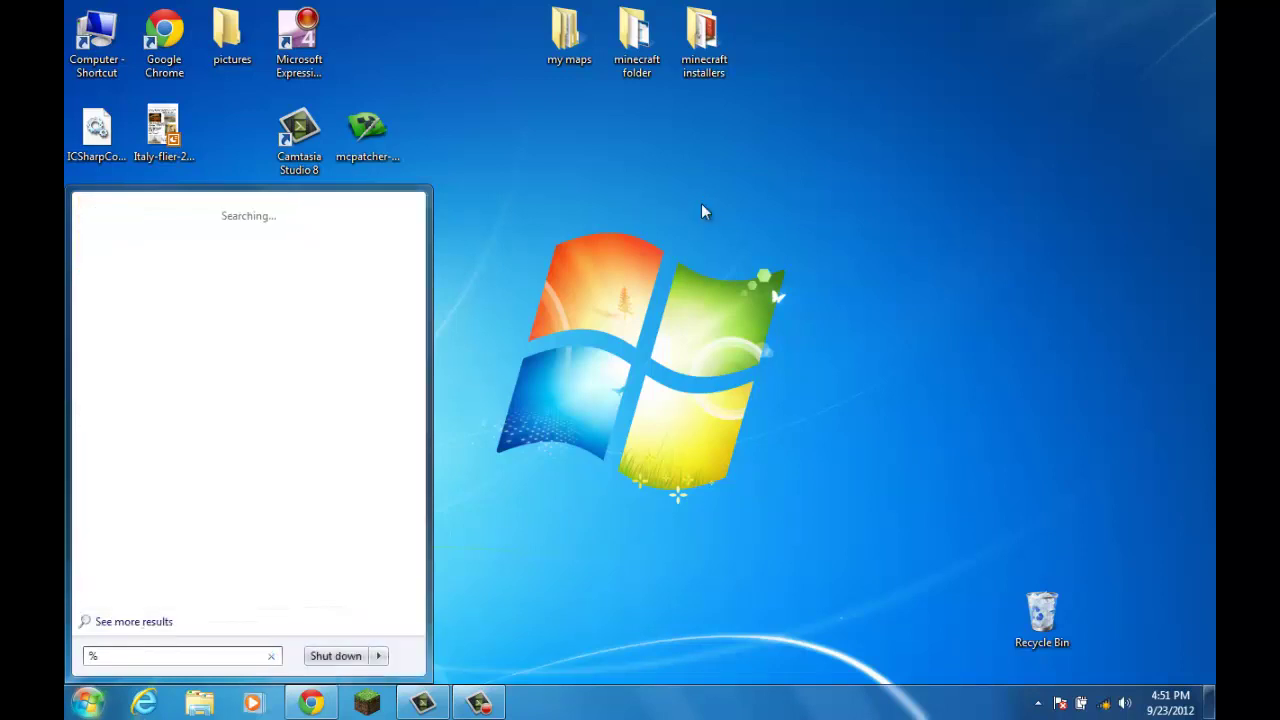
type("appdata")
type("%")
key("Tab")
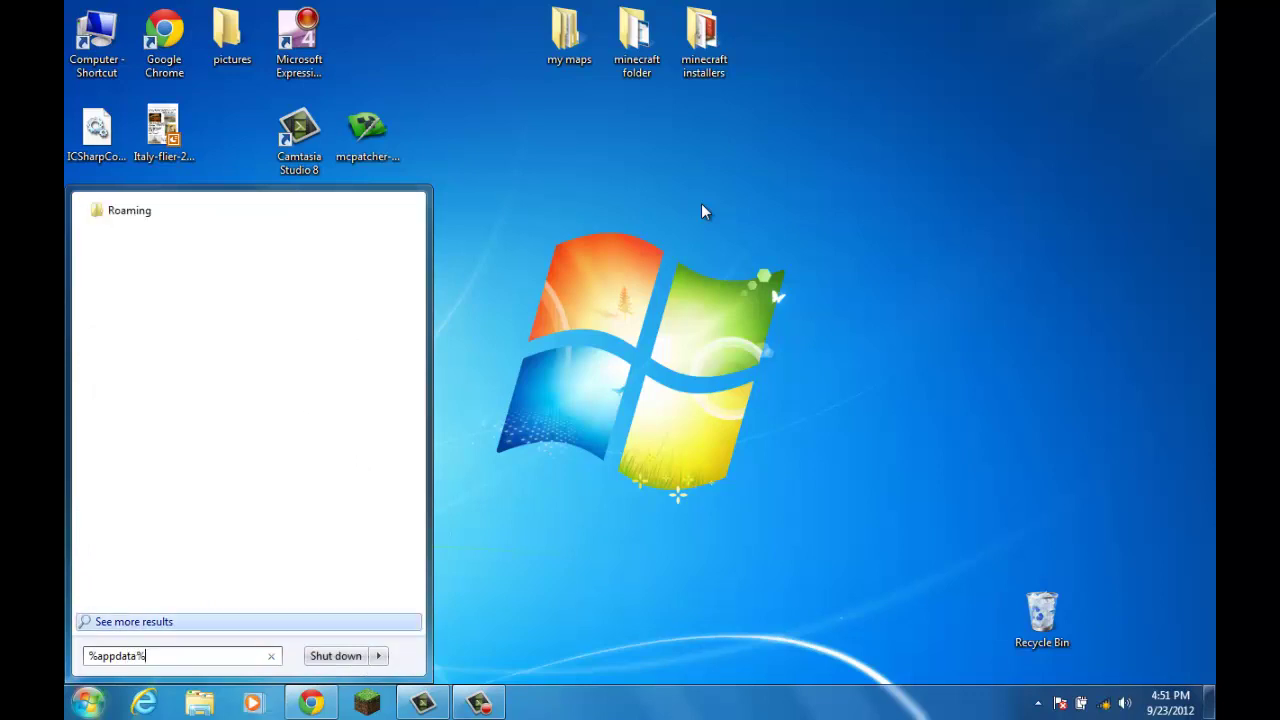
key("Tab")
key("Tab")
key("Tab")
key("End")
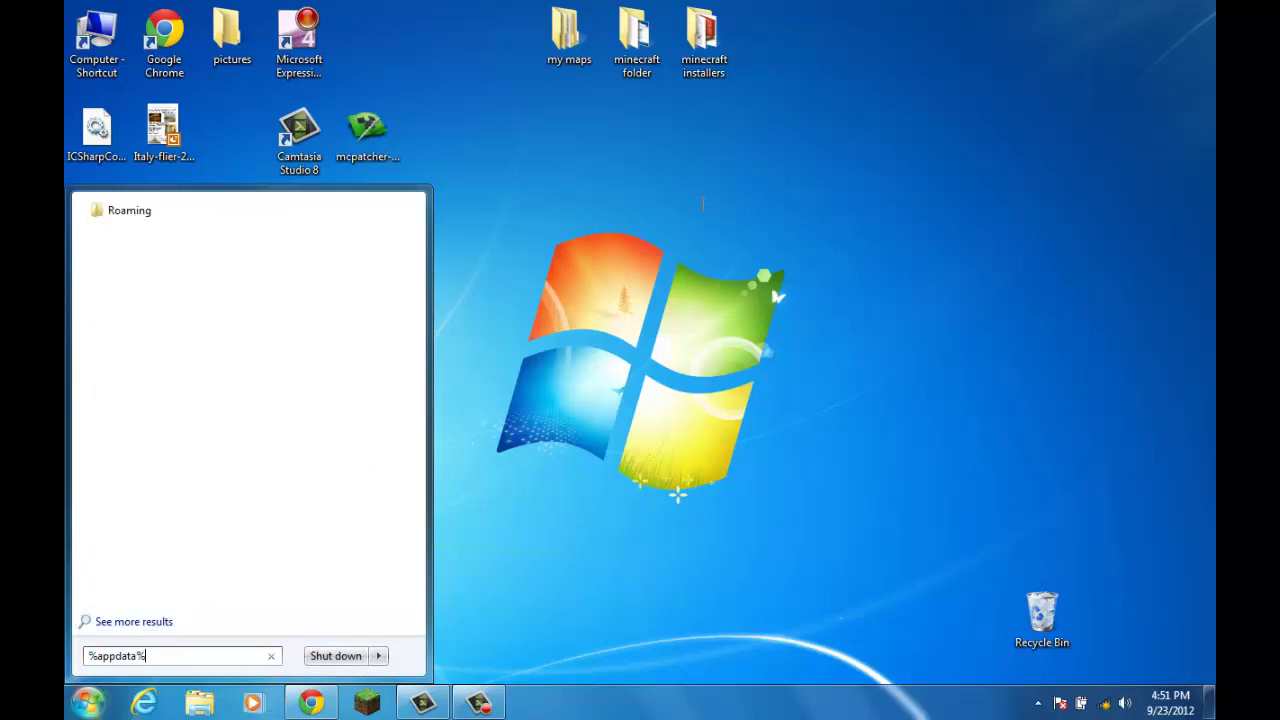
key("ctrl+a")
key("End")
key("Down")
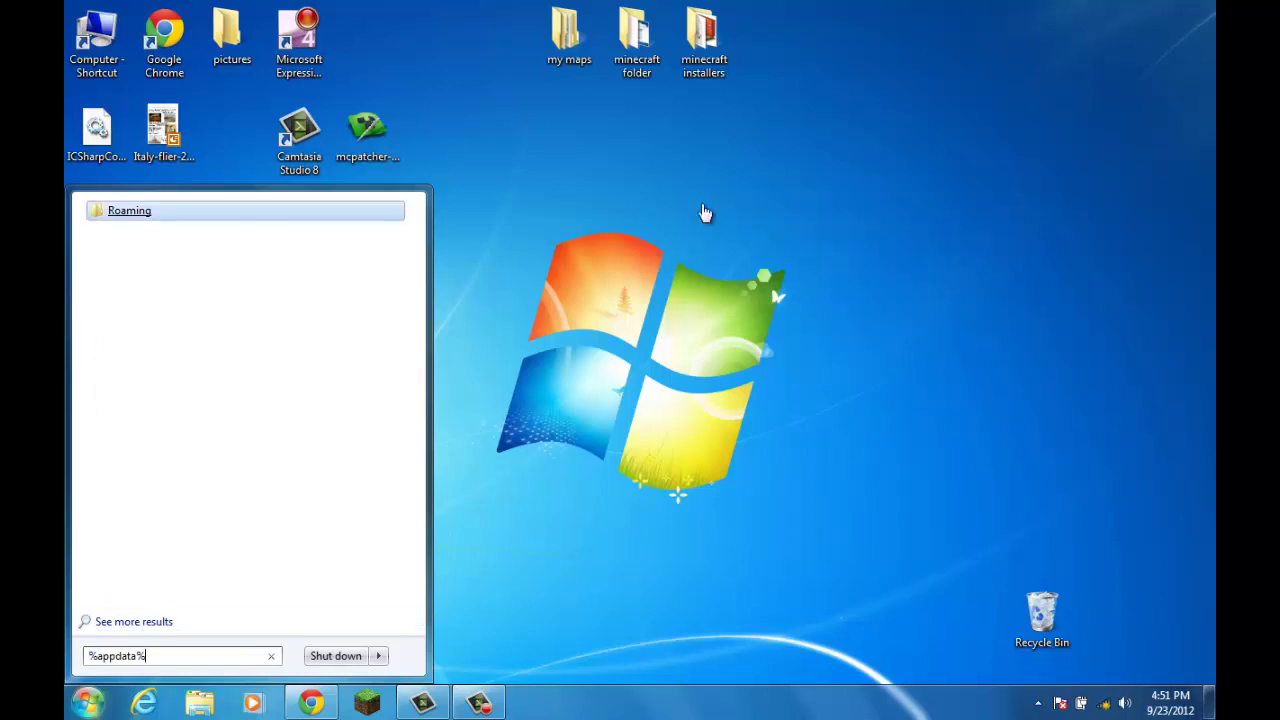
key("Return")
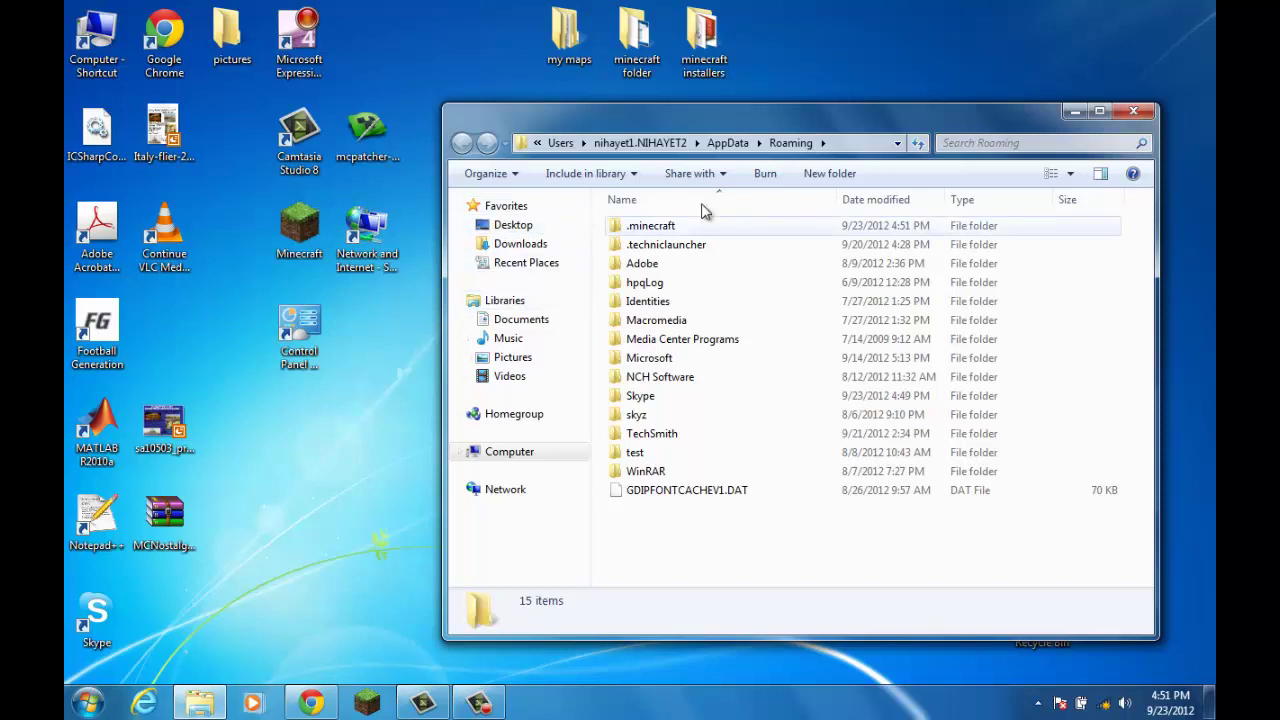
Step: Open the .minecraft folder and look inside its bin subfolder
key("Return")
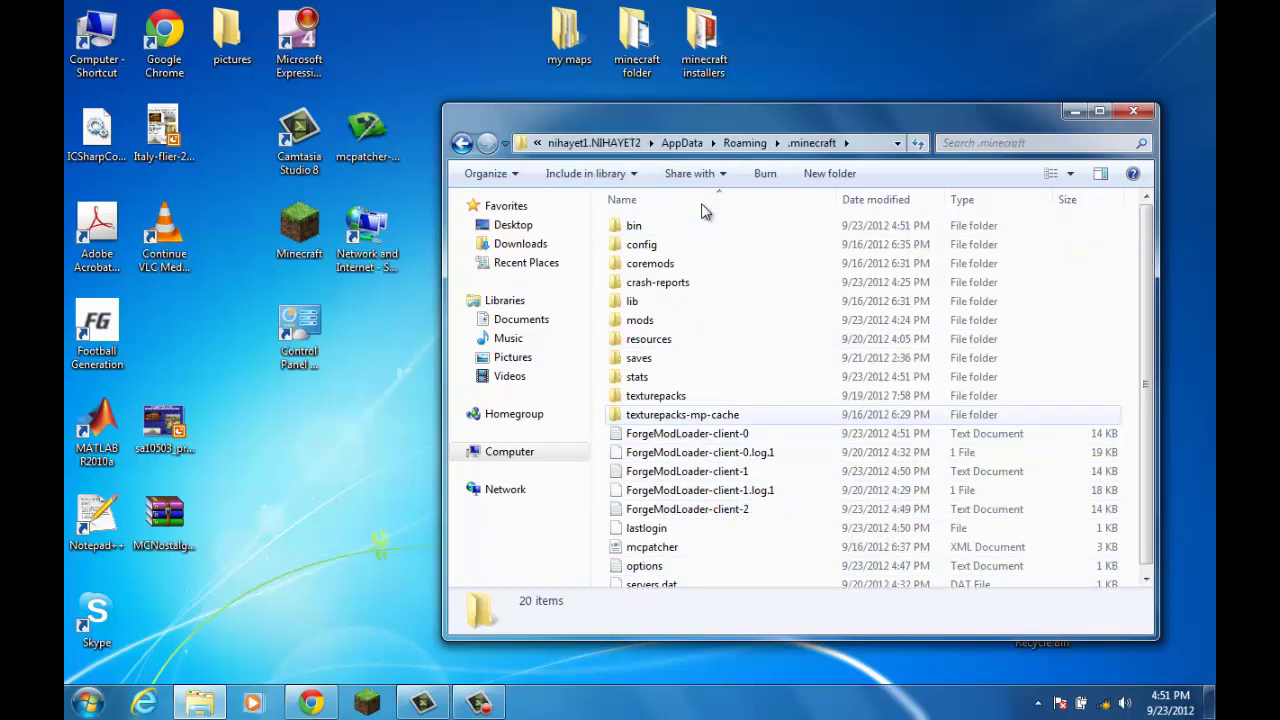
key("Up")
key("Up")
key("Up")
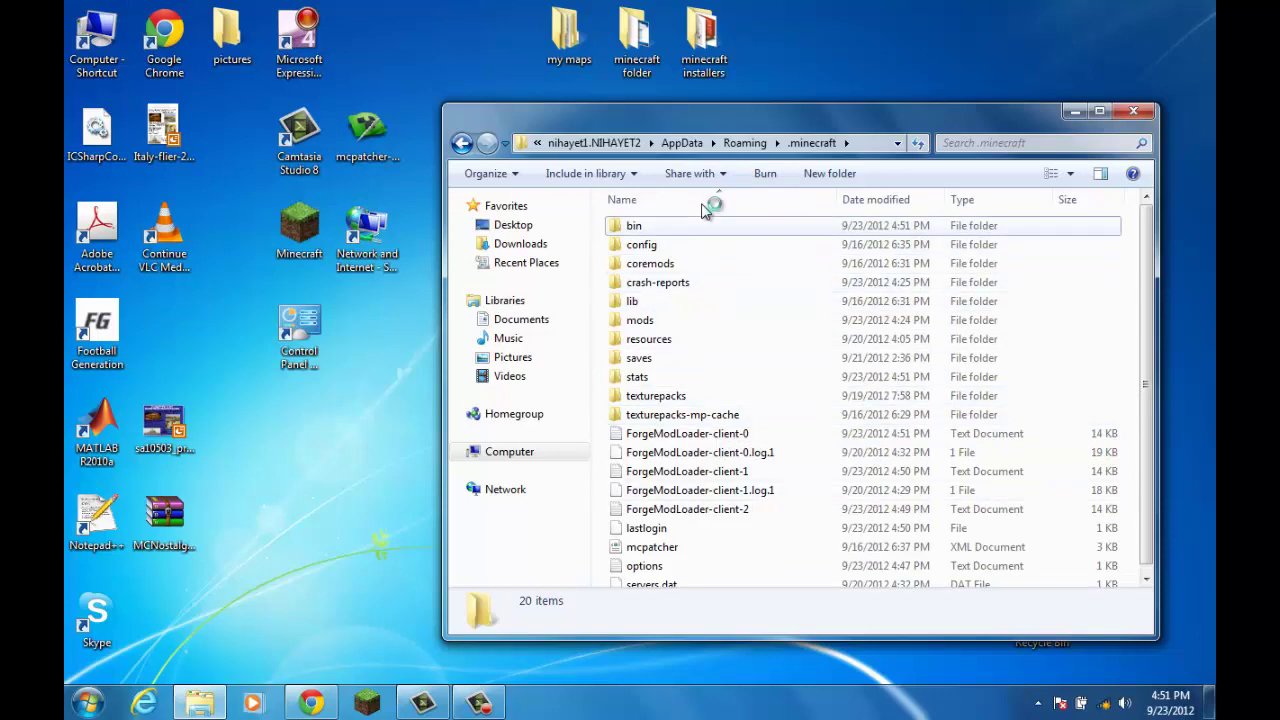
key("Return")
key("BackSpace")
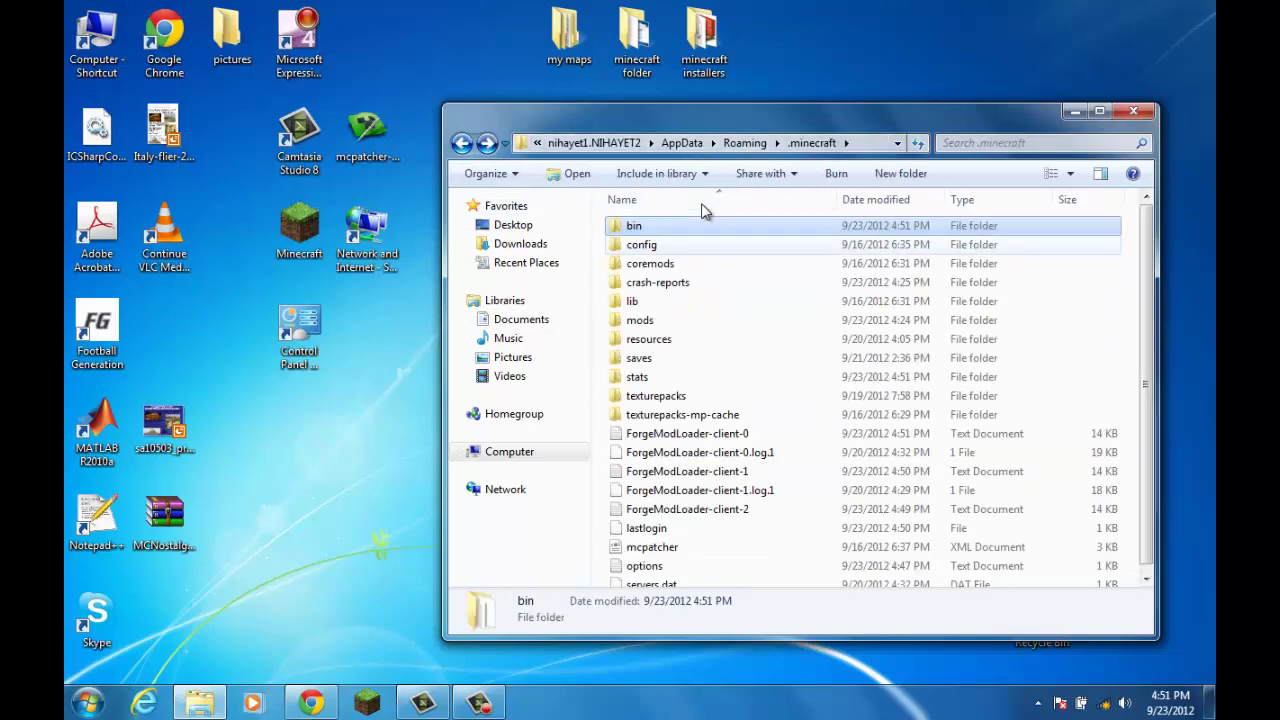
Step: Look inside the config and coremods subfolders, returning to .minecraft each time
key("Down")
key("Return")
key("BackSpace")
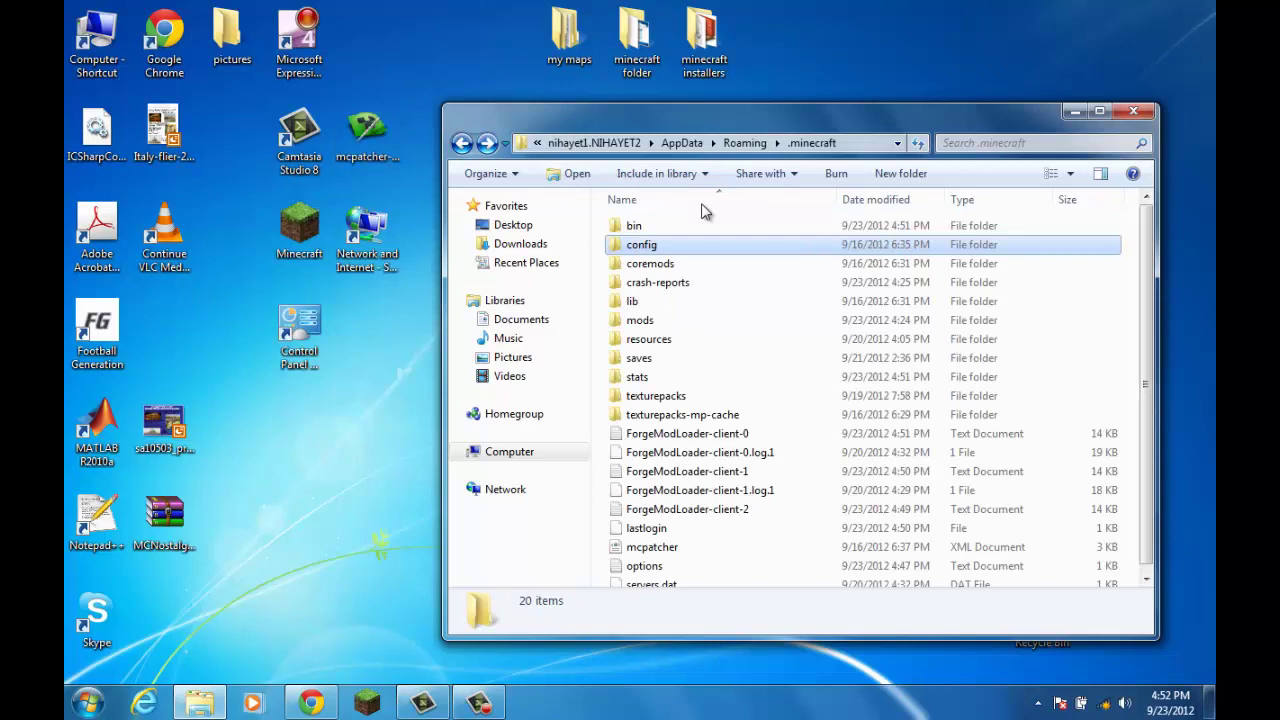
key("Down")
key("Return")
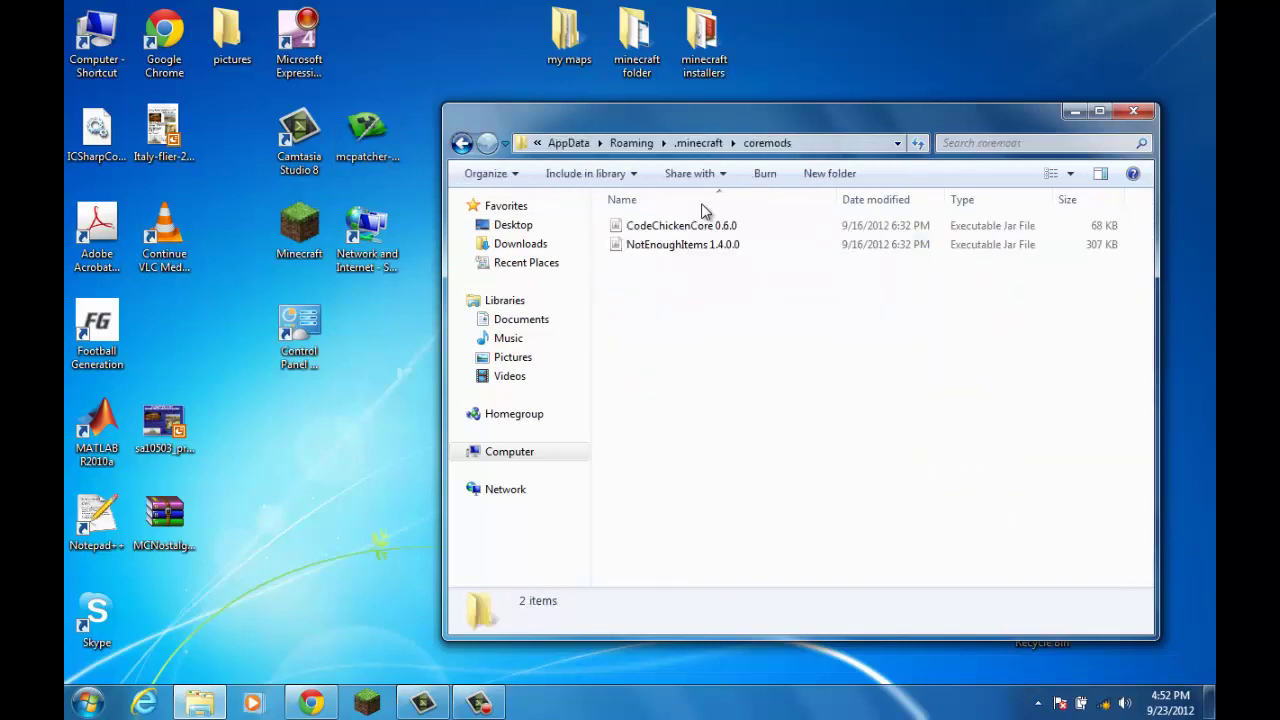
key("BackSpace")
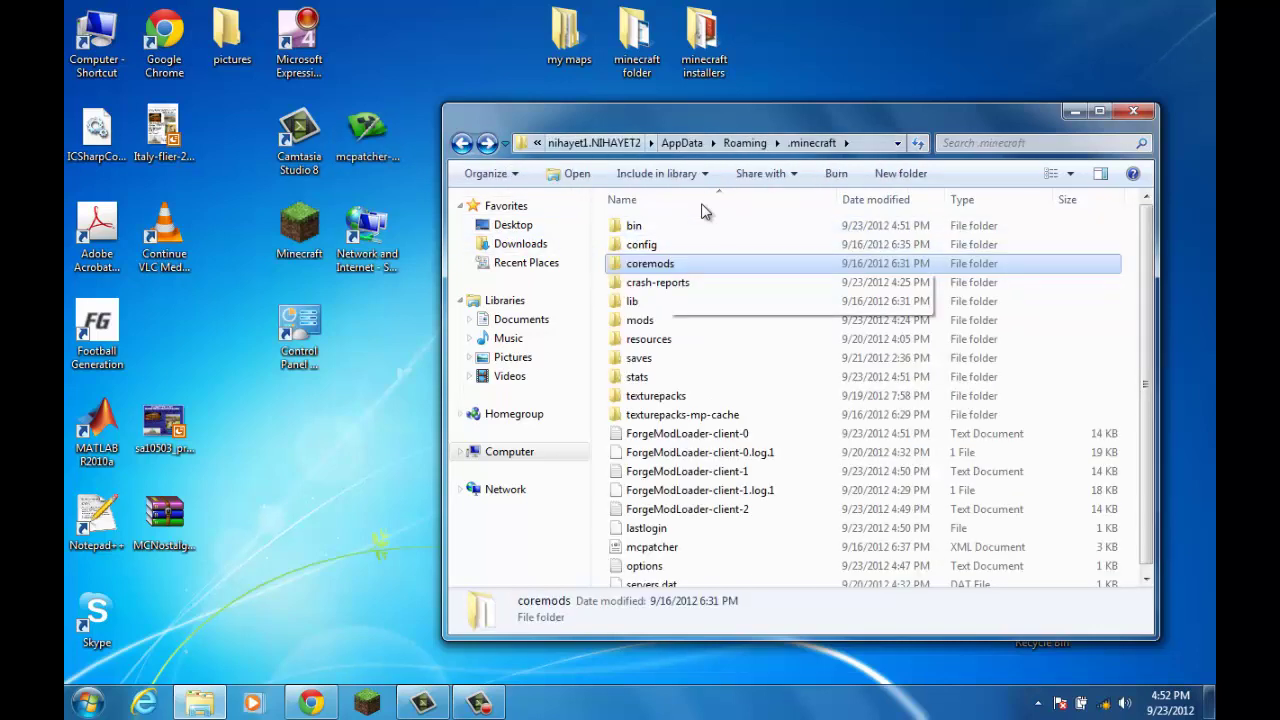
key("Up")
key("Down")
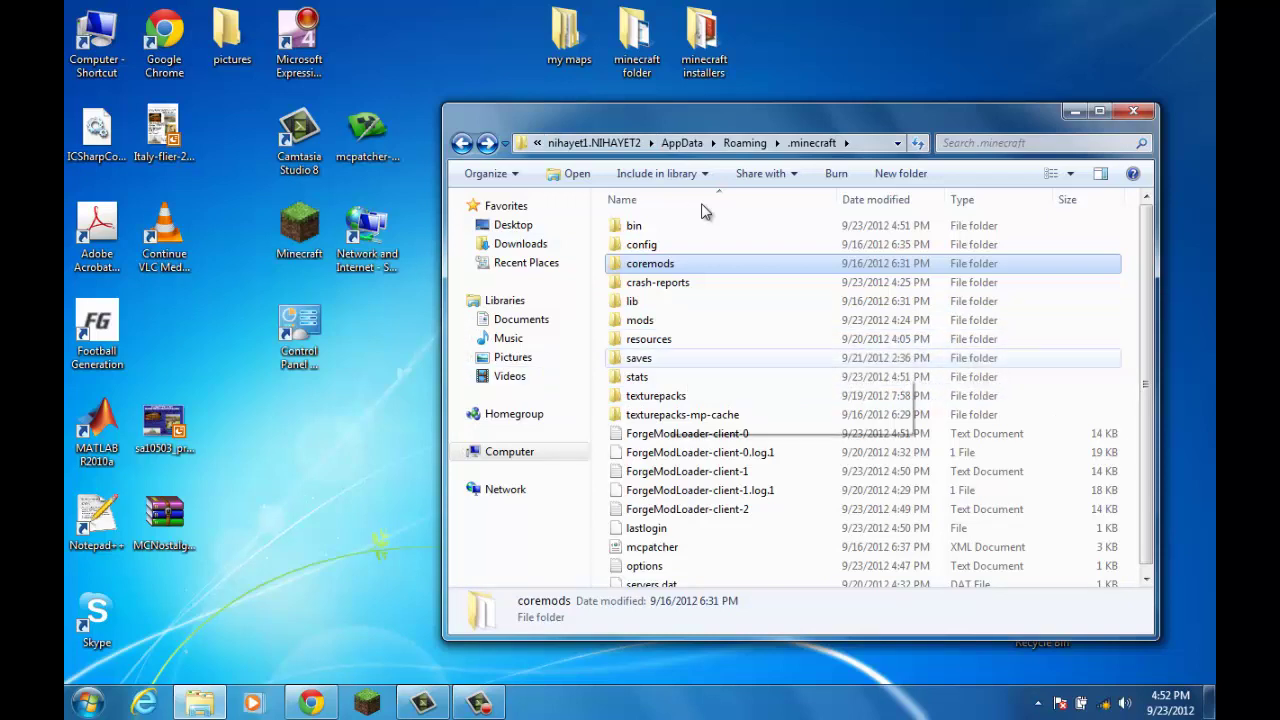
Step: Open the saves folder and select the arena64 world
key("s")
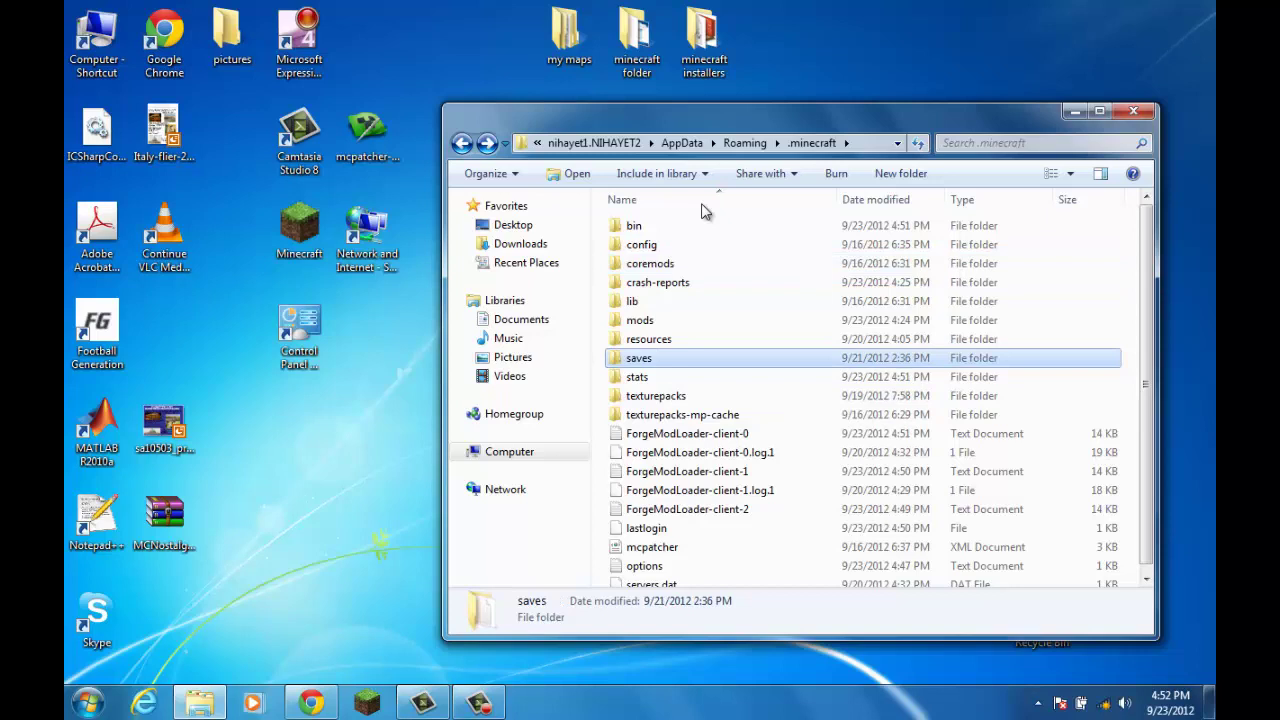
key("Return")
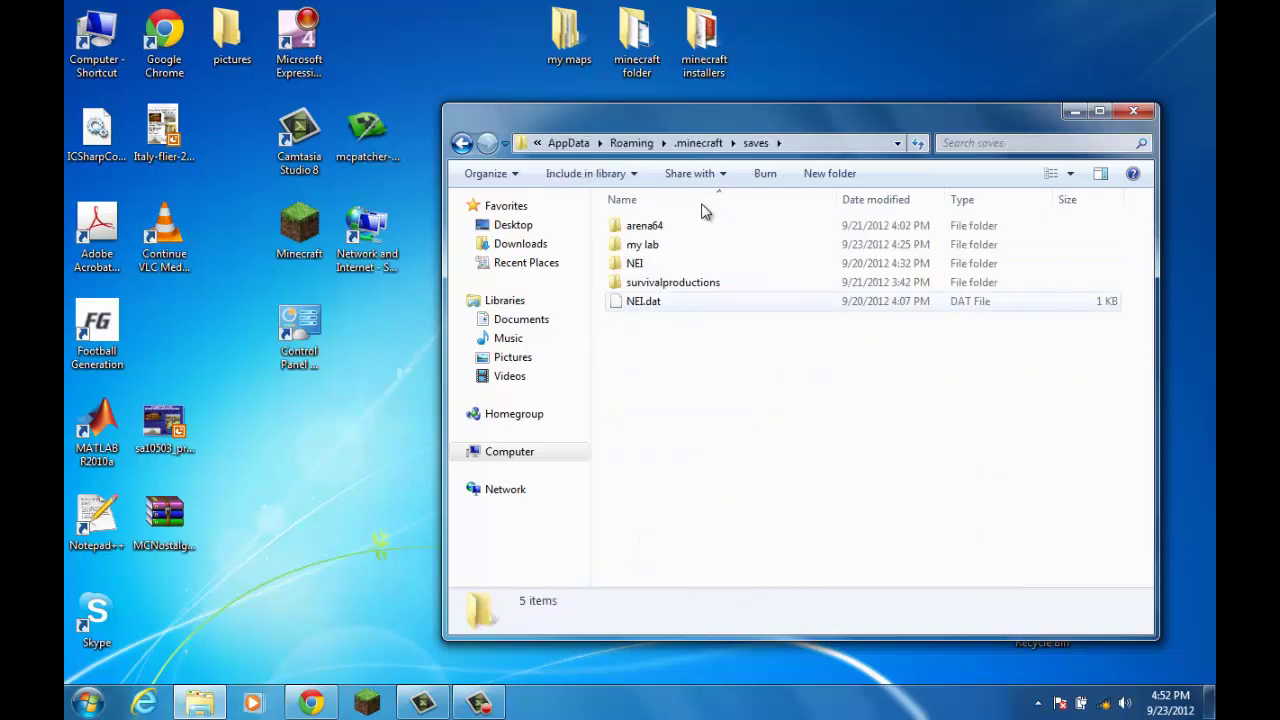
key("End")
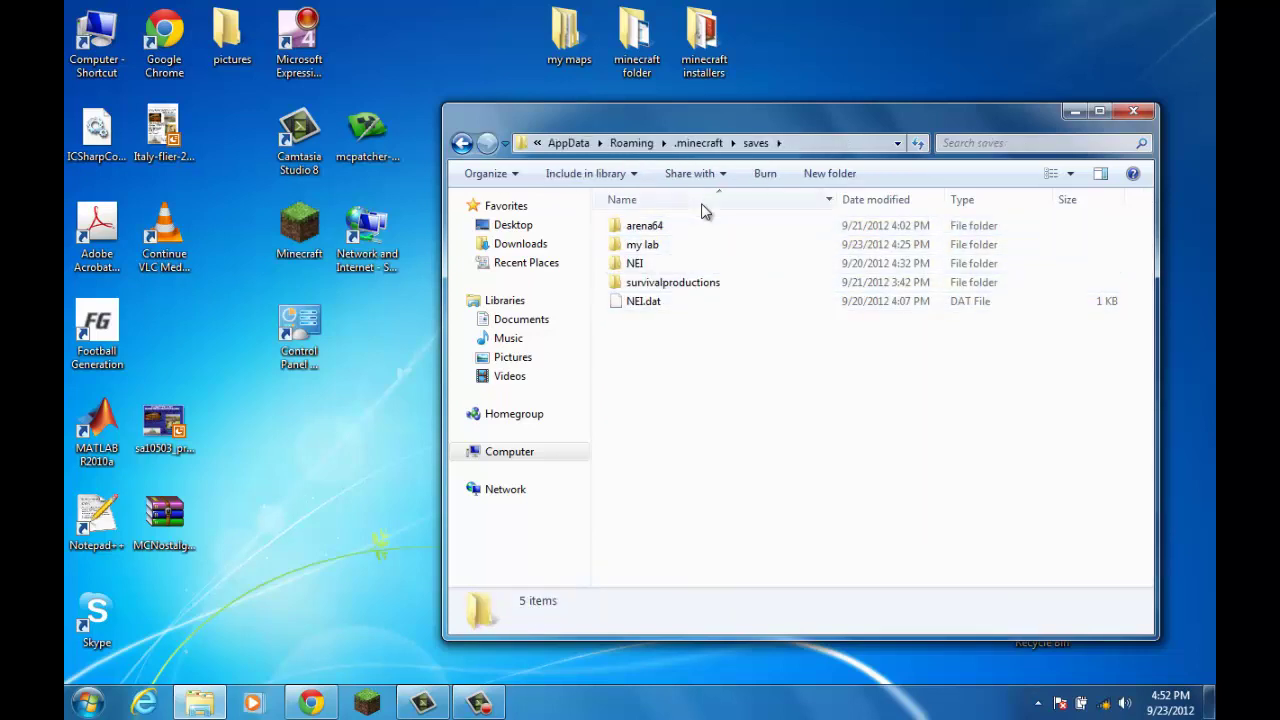
key("Home")
key("F2")
key("Escape")
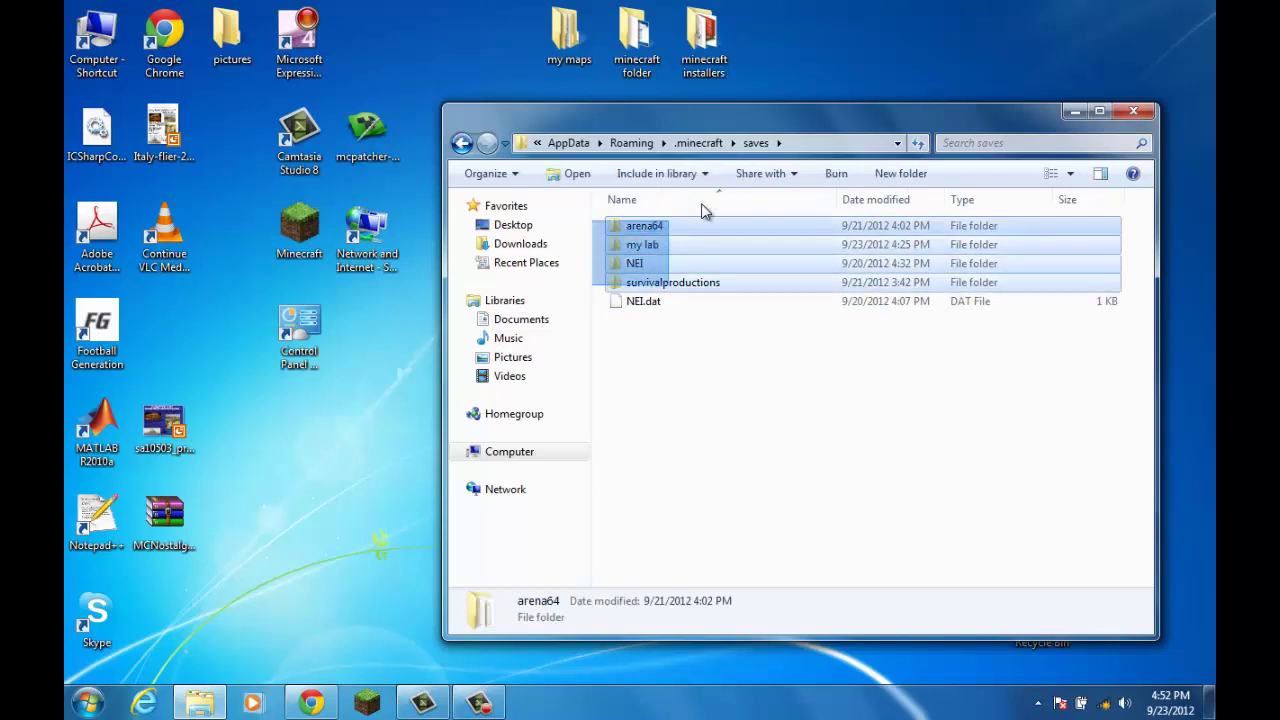
Step: Move arena64, my lab and survivalproductions from saves onto the desktop
left_click_drag(644, 225, 645, 245)
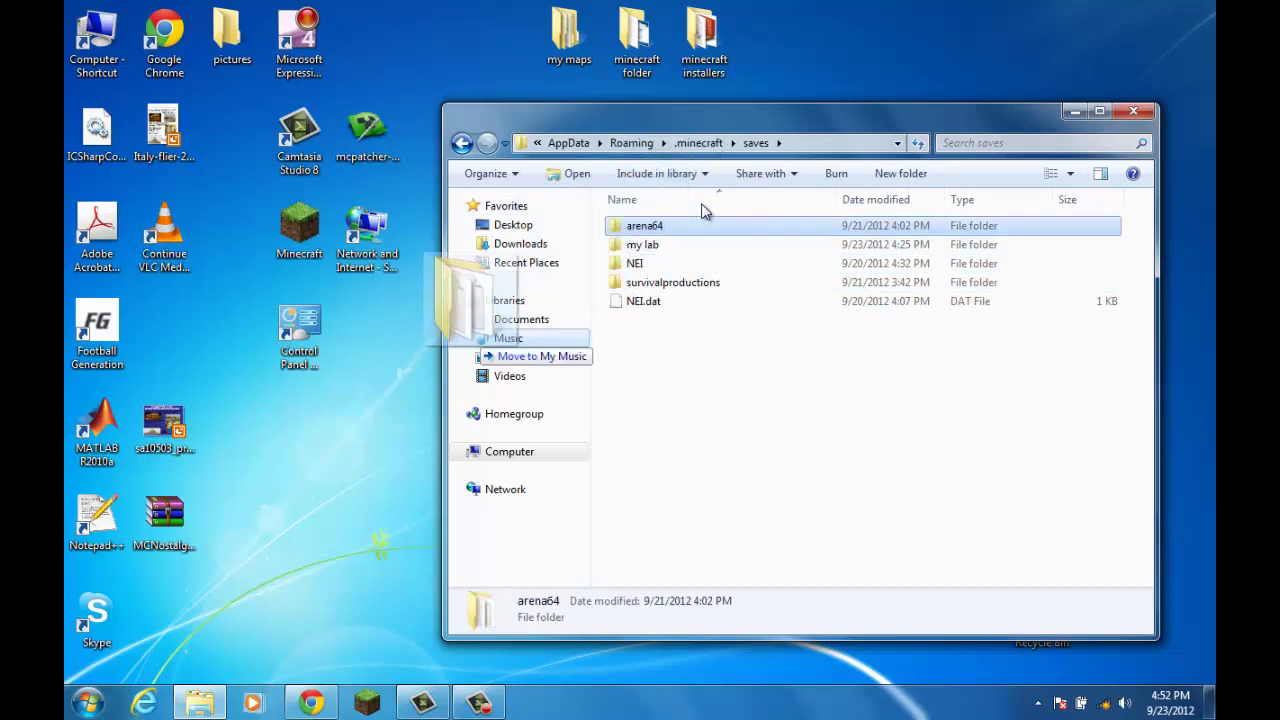
left_click_drag(702, 210, 370, 320)
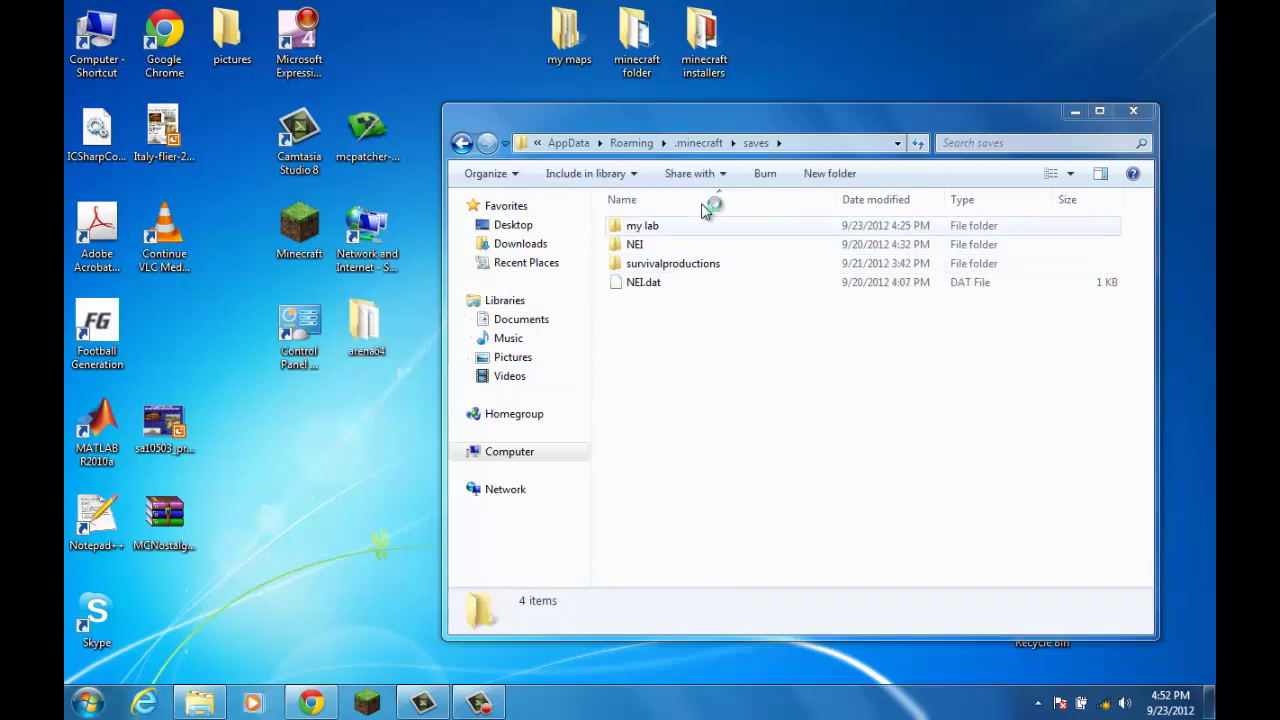
left_click_drag(702, 210, 700, 220)
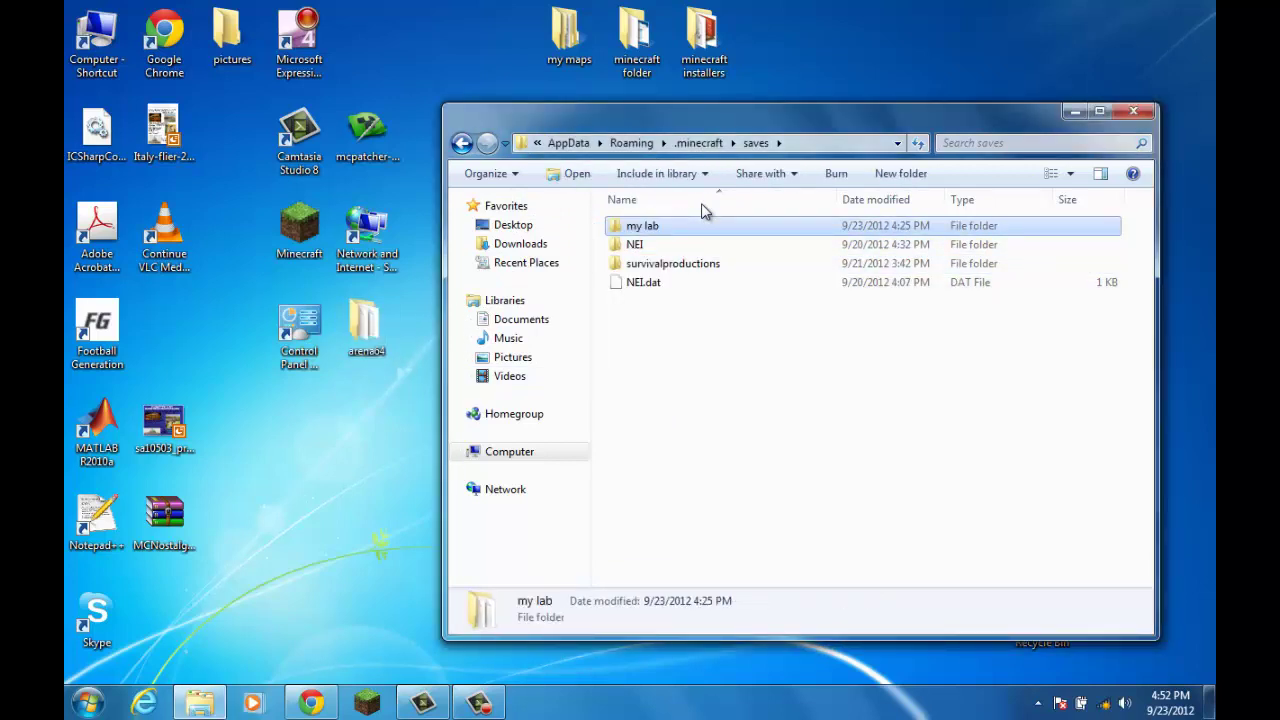
left_click_drag(642, 225, 367, 420)
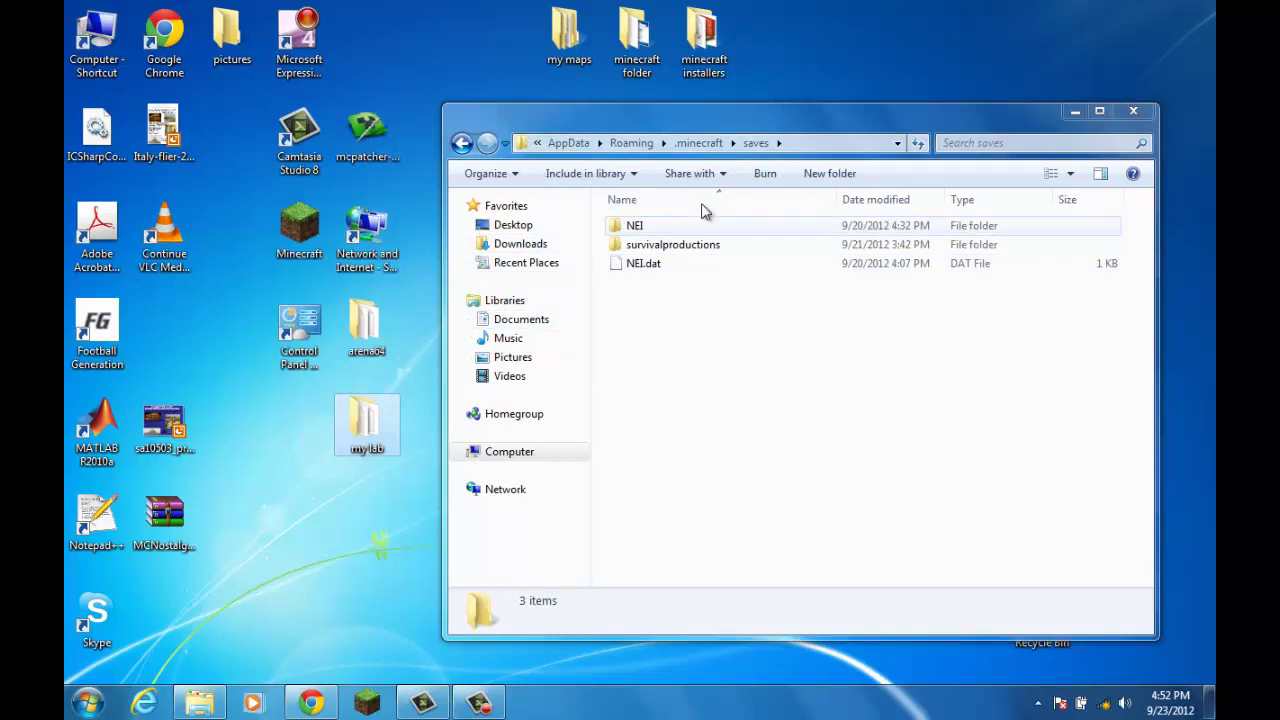
left_click_drag(673, 244, 367, 527)
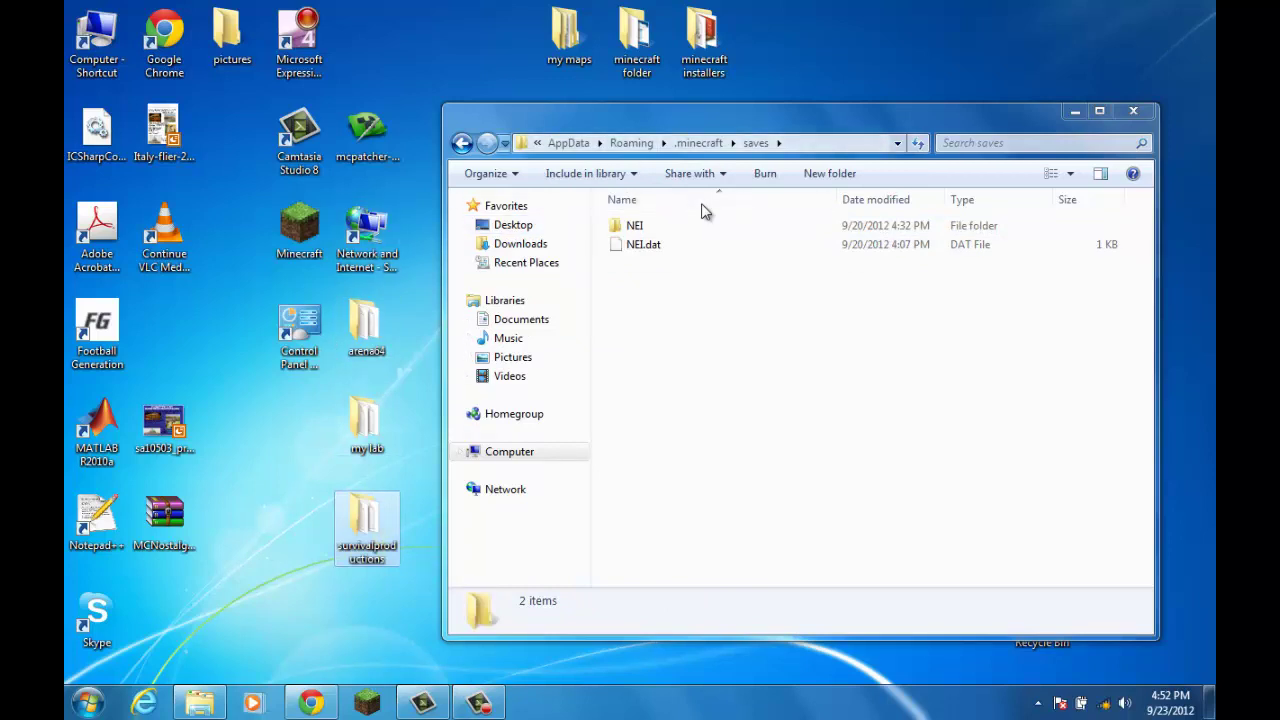
key("BackSpace")
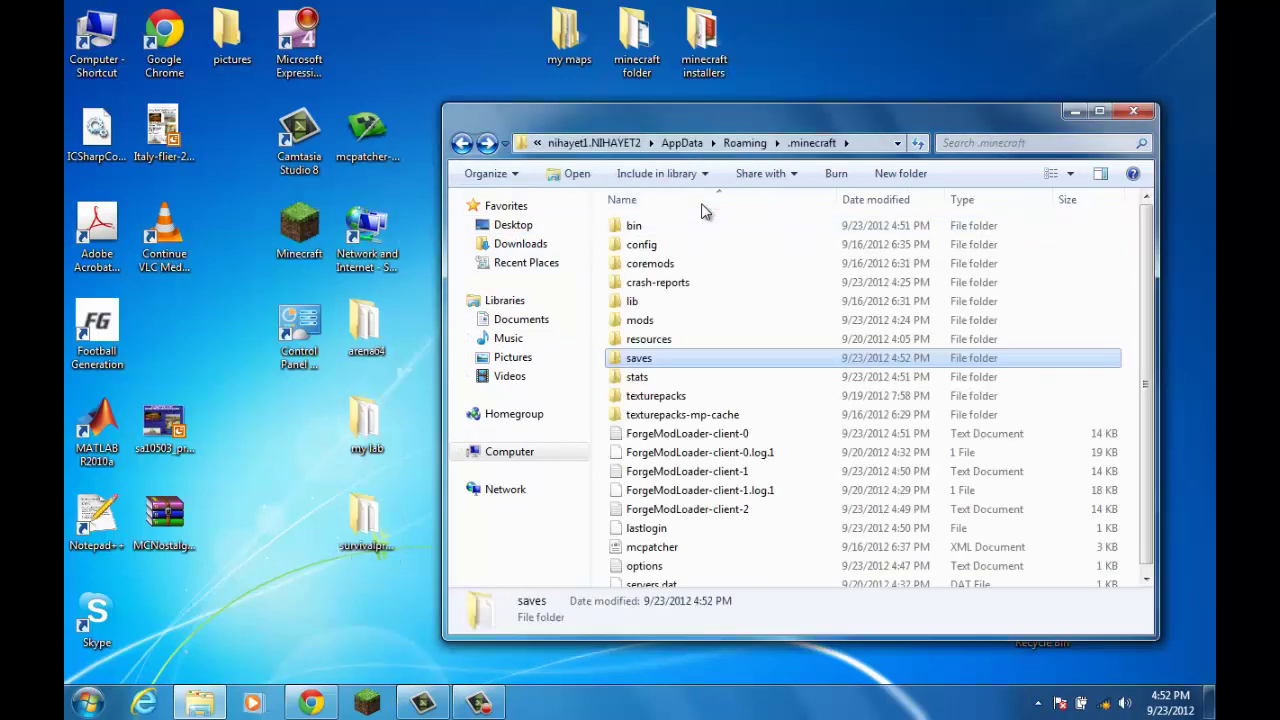
Step: Open and dismiss the bin folder's context menu, then adjust the selection in .minecraft
key("Home")
key("shift+F10")
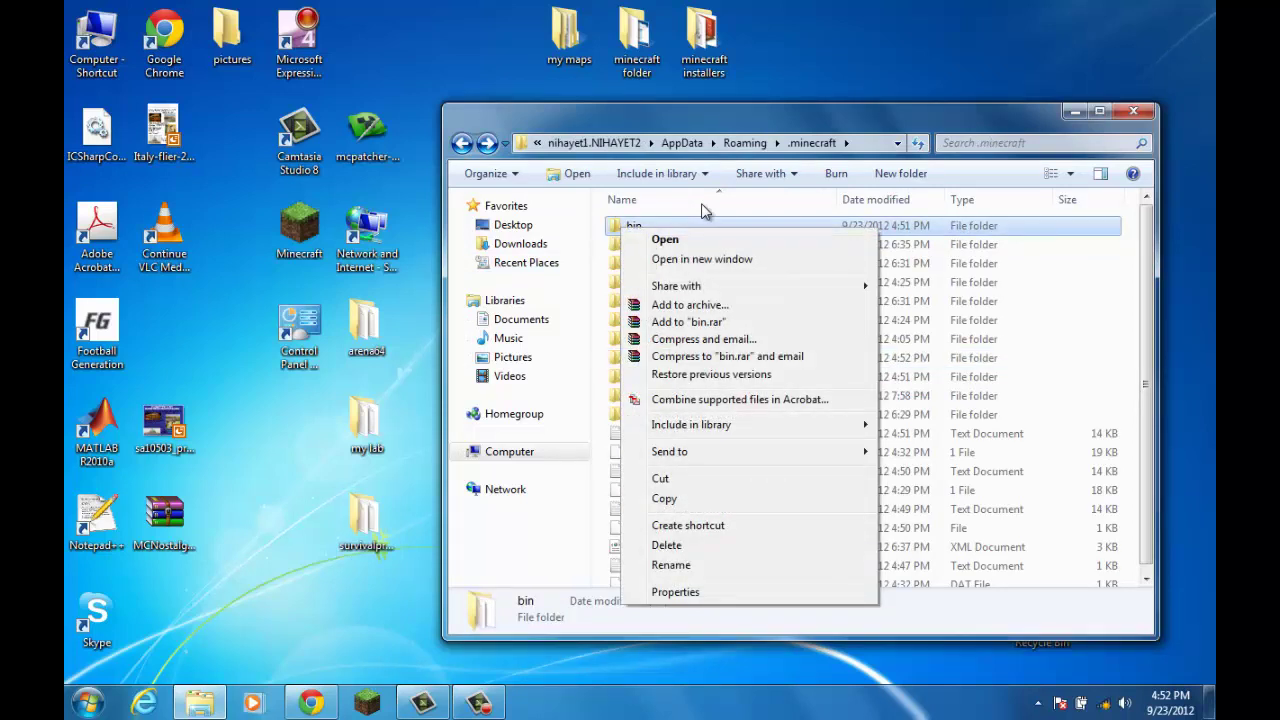
key("Down")
key("Down")
key("Down")
key("Down")
key("Down")
key("Down")
key("Down")
key("Down")
key("Down")
key("Down")
key("Down")
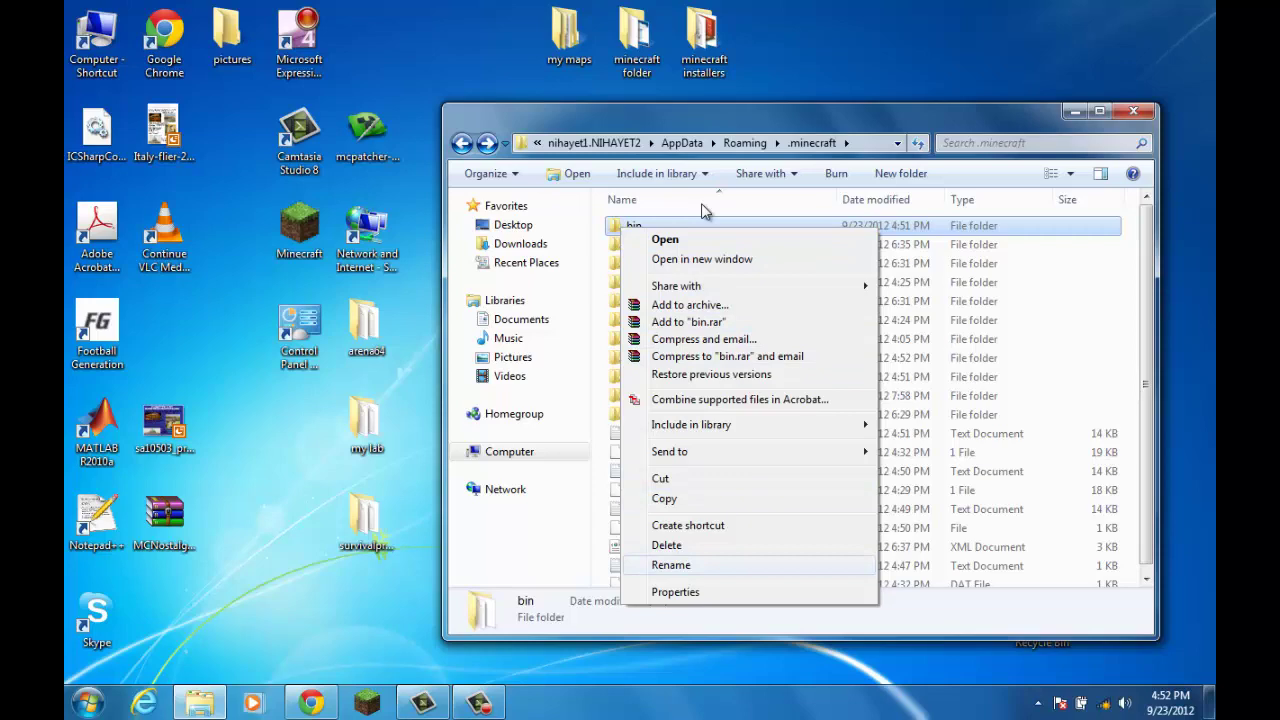
key("Return")
key("shift+F10")
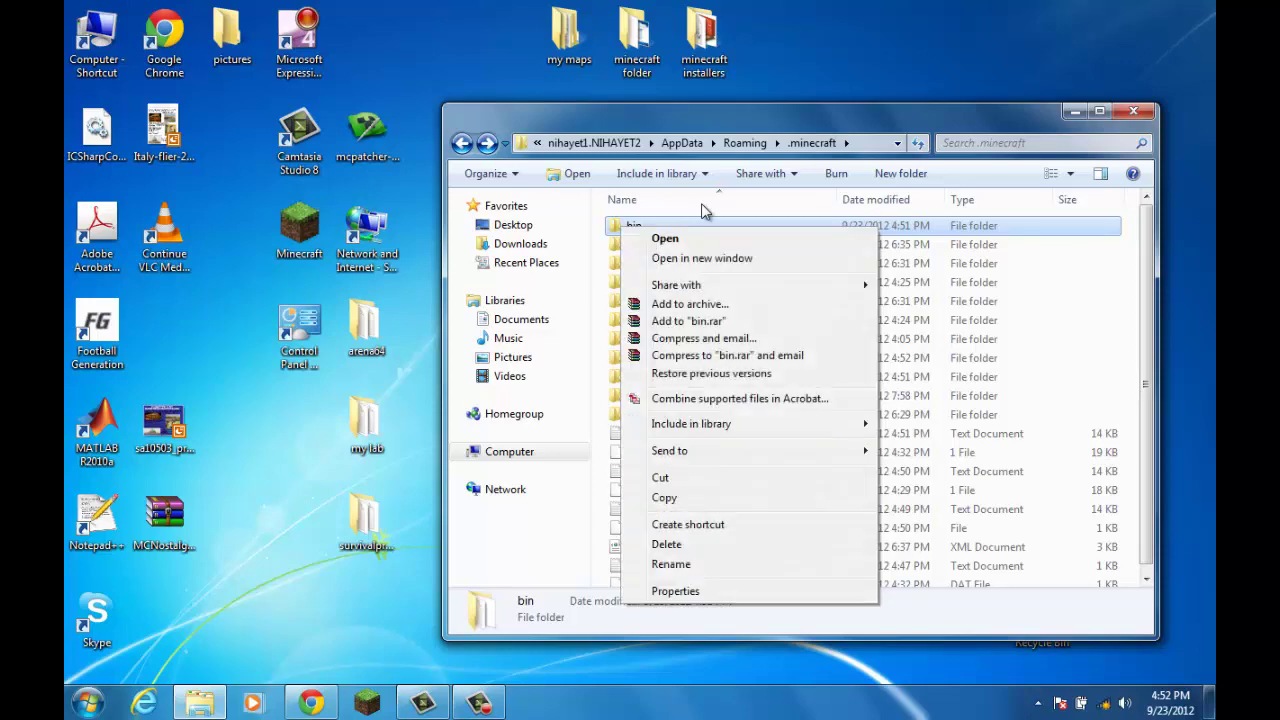
key("Escape")
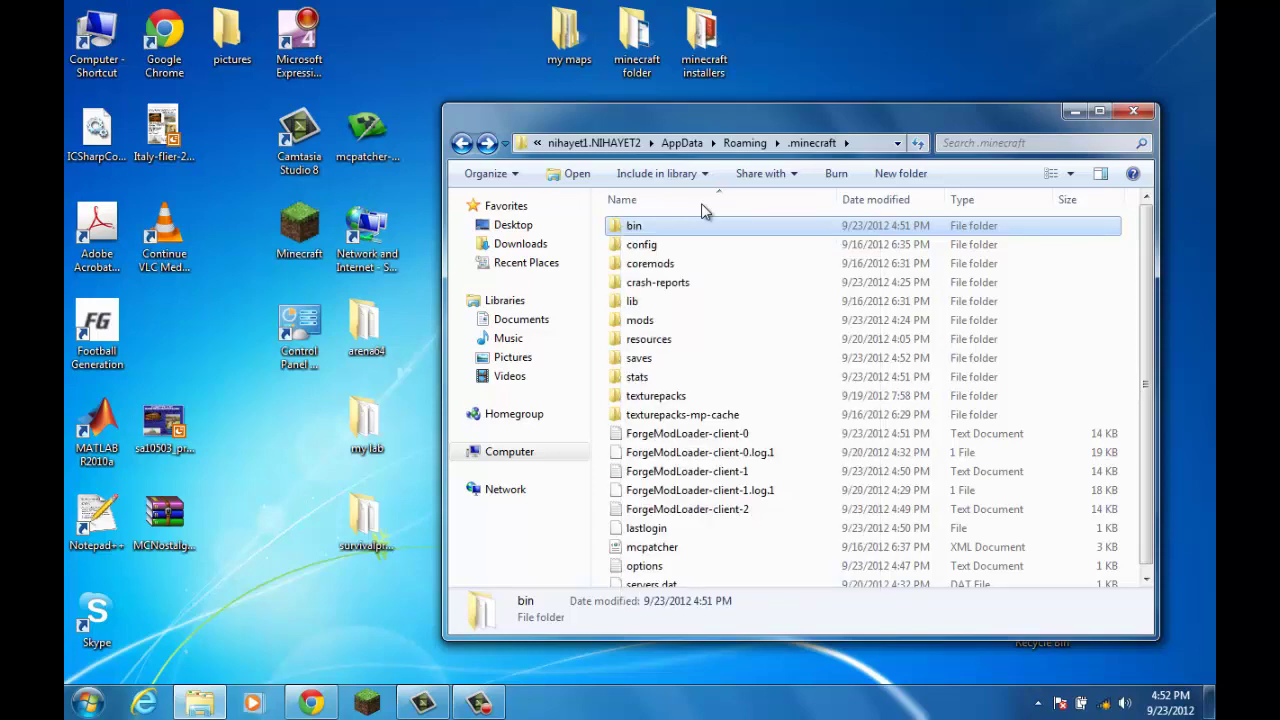
key("shift+F10")
key("Escape")
left_click(703, 210)
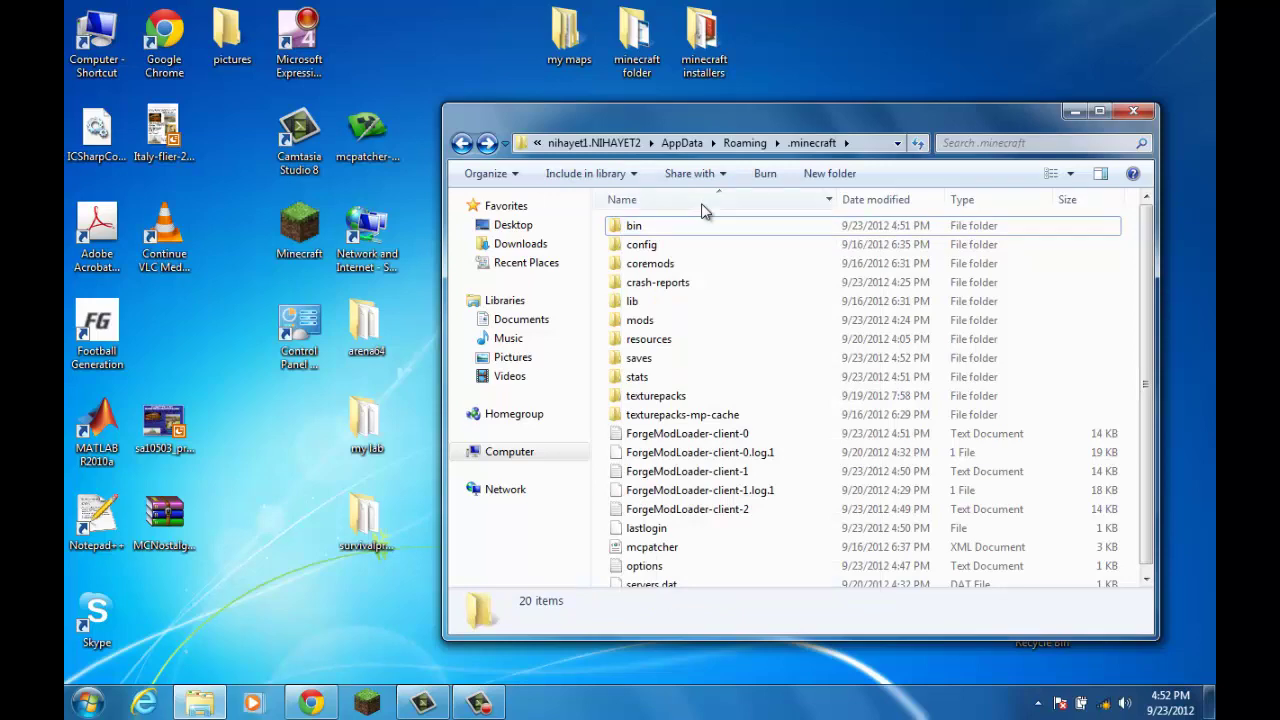
key("shift+Down")
key("shift+Down")
key("shift+Down")
key("shift+Down")
key("shift+Down")
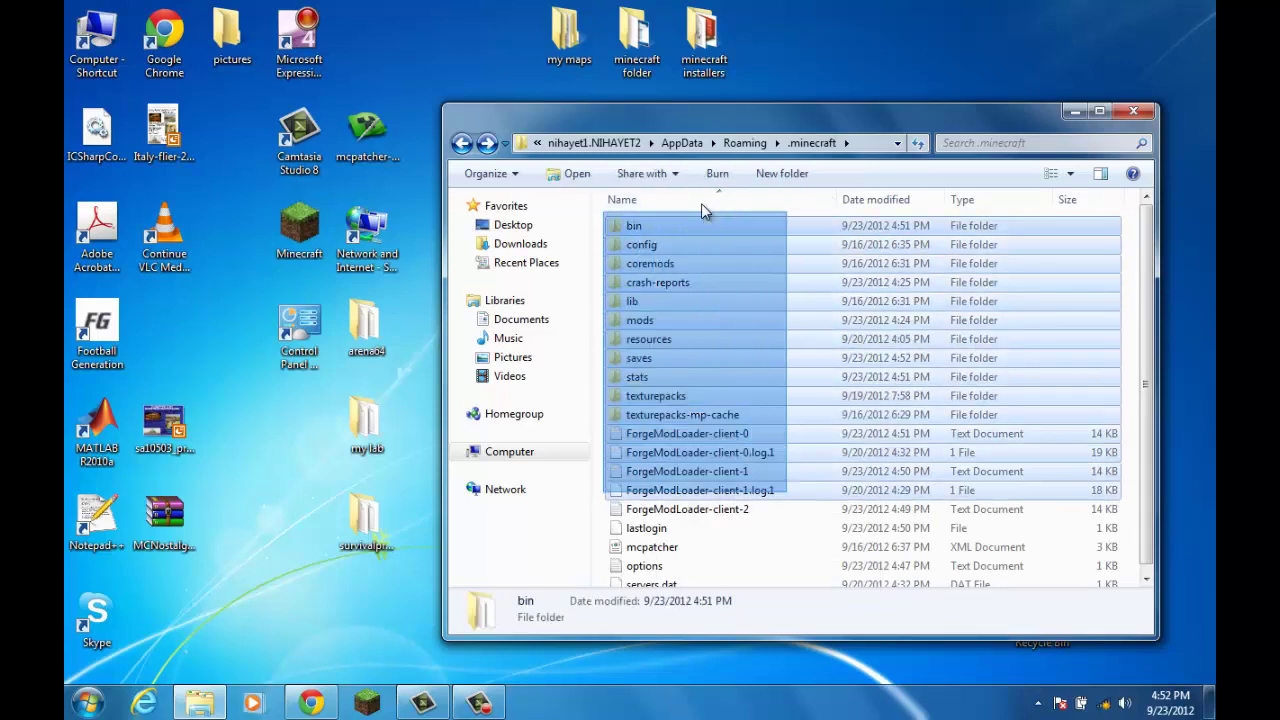
key("shift+Down")
key("shift+Down")
key("shift+Down")
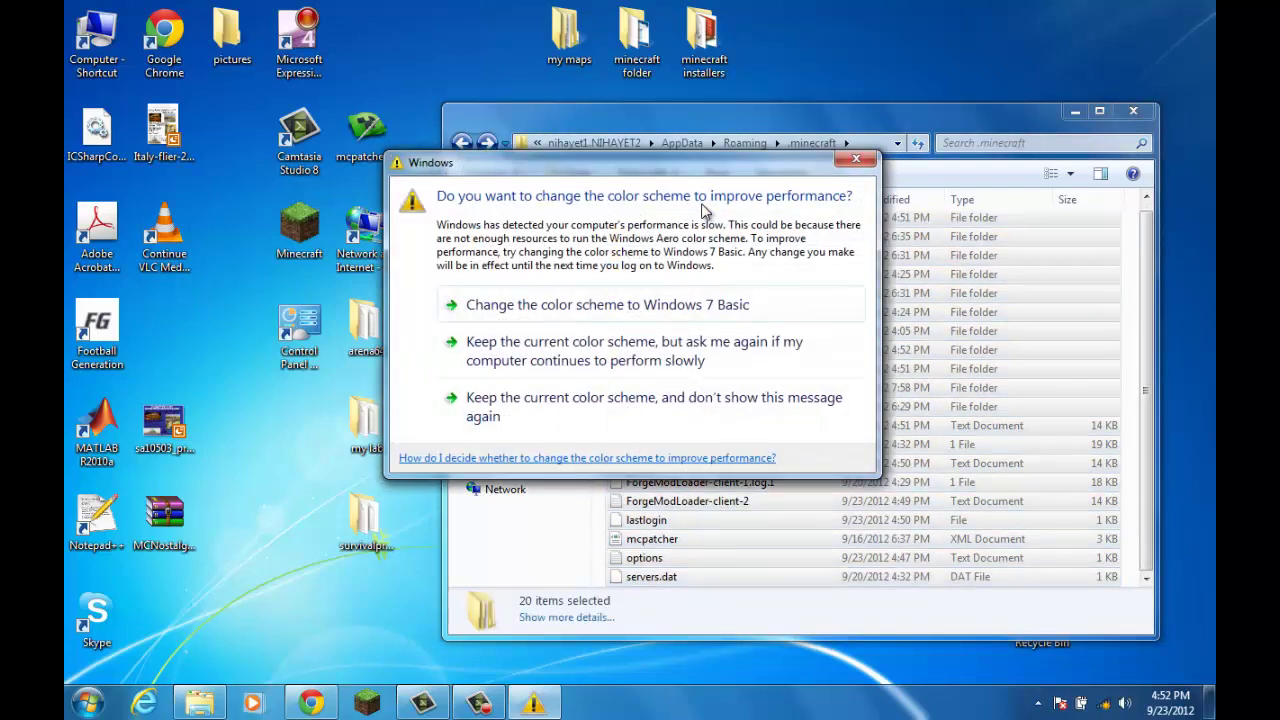
key("Return")
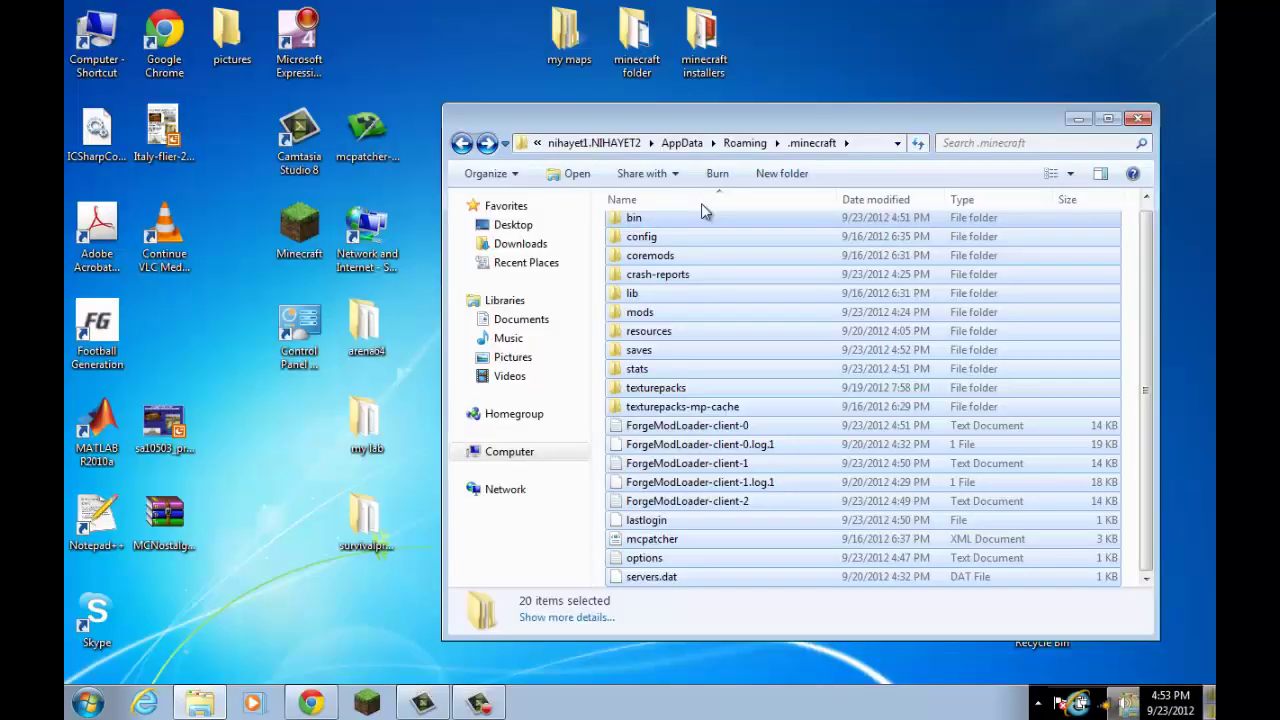
Step: Sort the .minecraft folder by name and select all 20 items
left_click(701, 205)
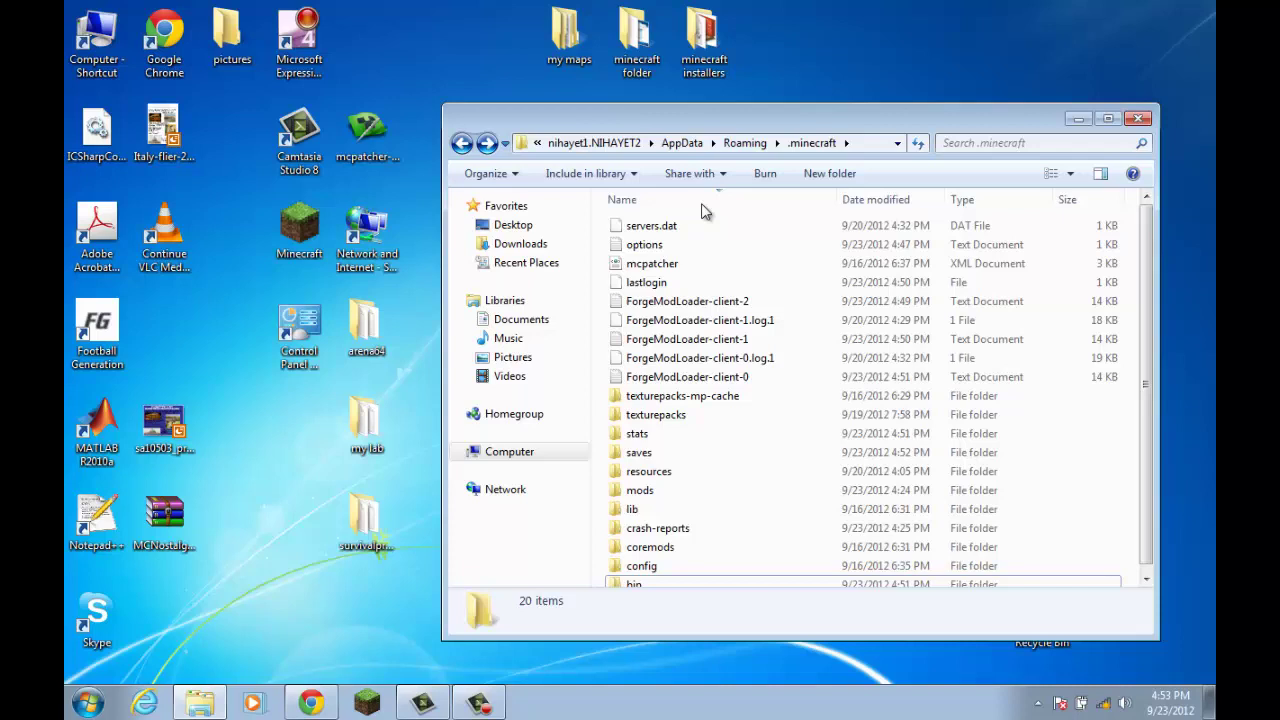
key("ctrl+a")
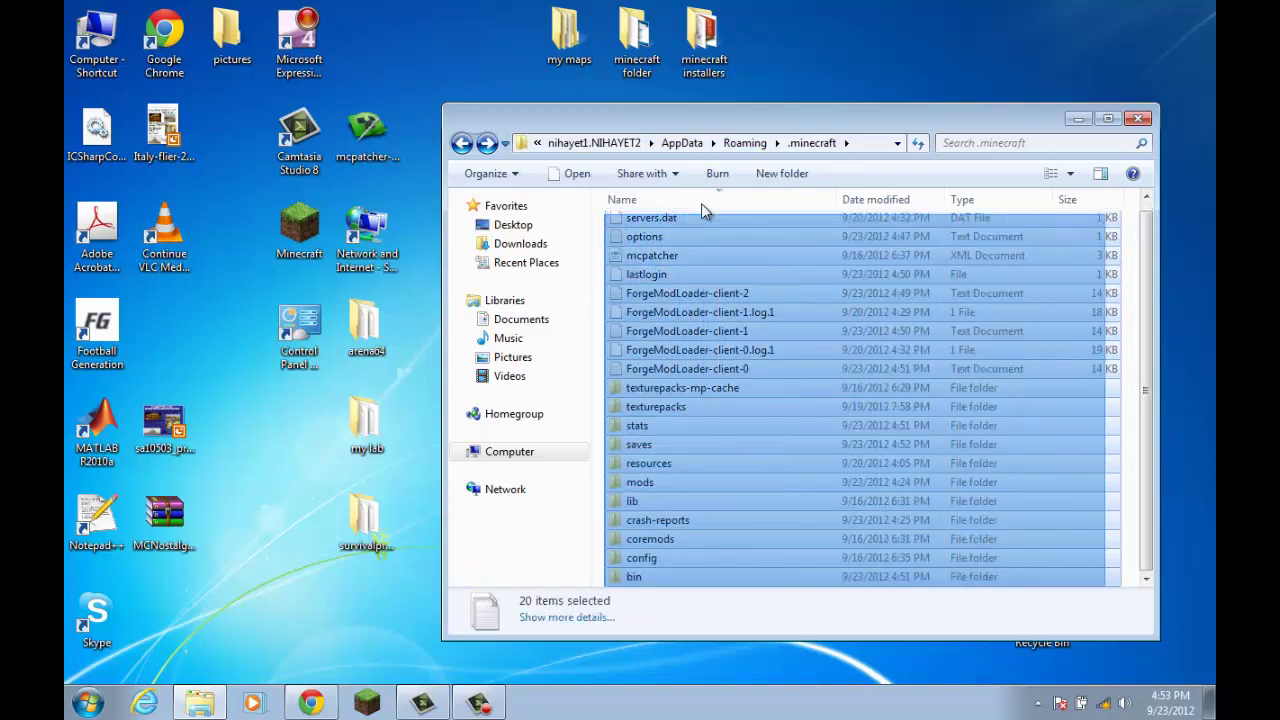
left_click(701, 210)
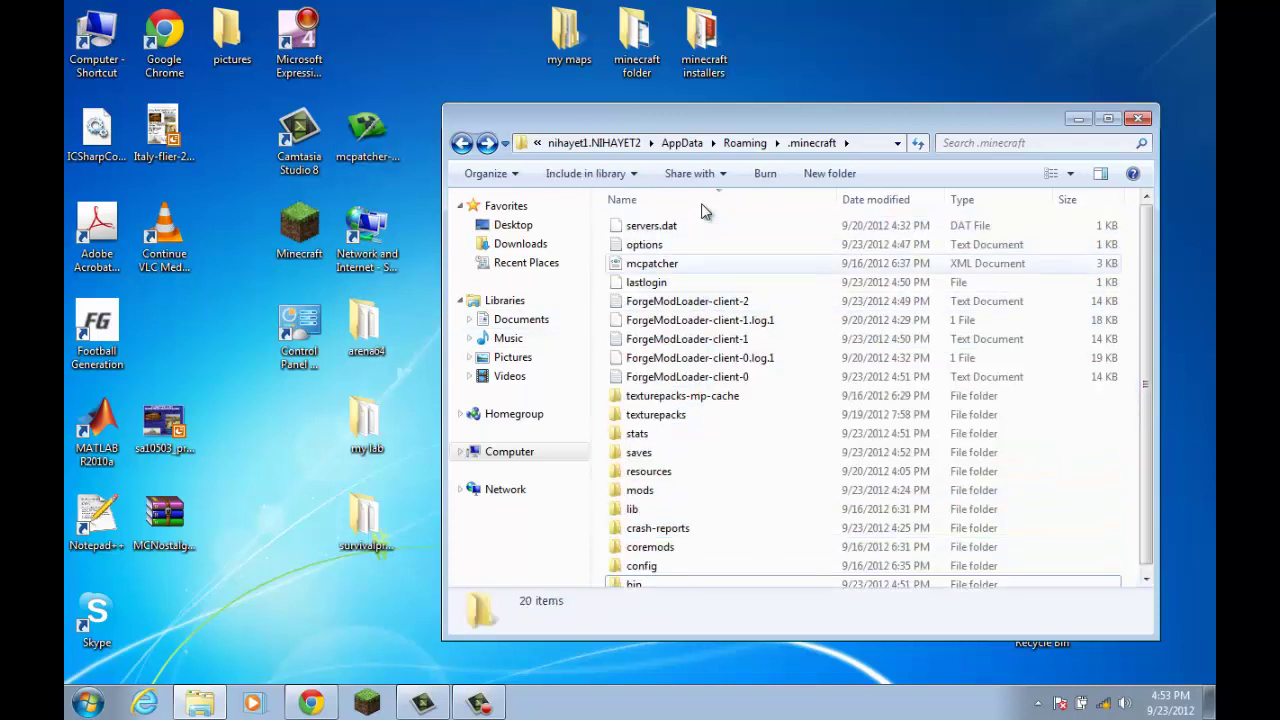
key("ctrl+a")
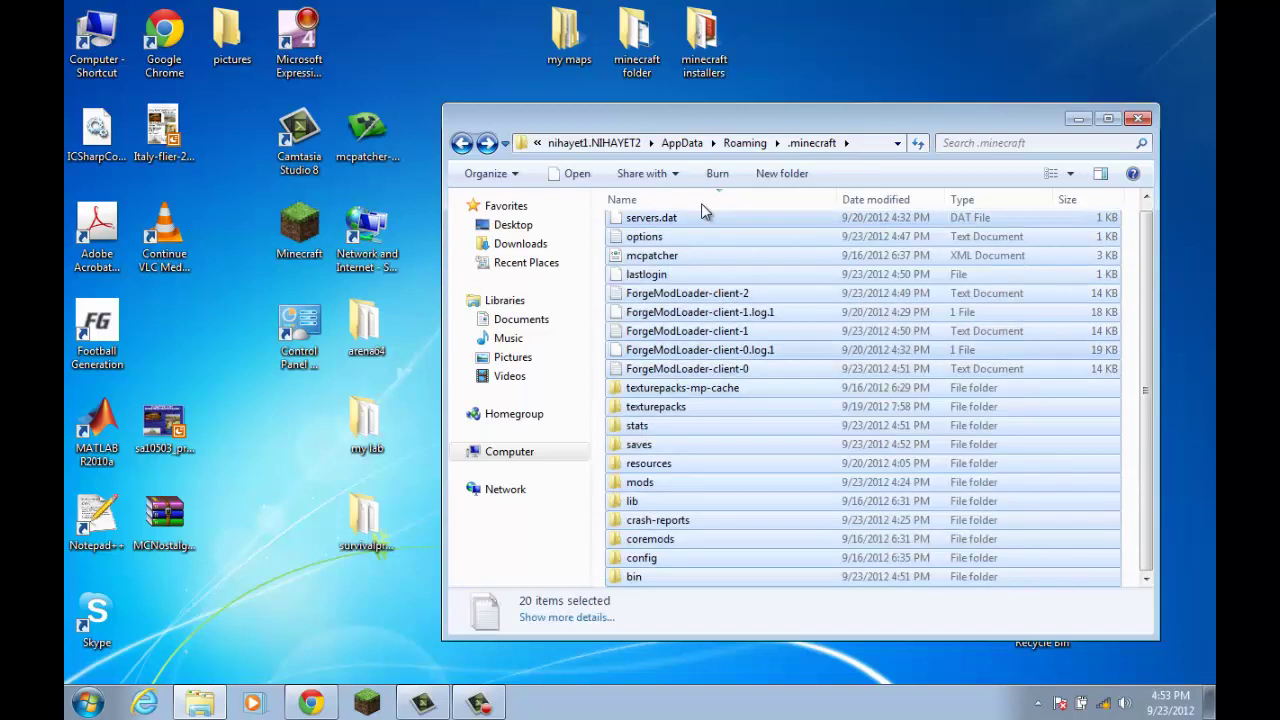
Step: Delete all 20 items to the Recycle Bin and confirm
key("shift+F10")
key("Down")
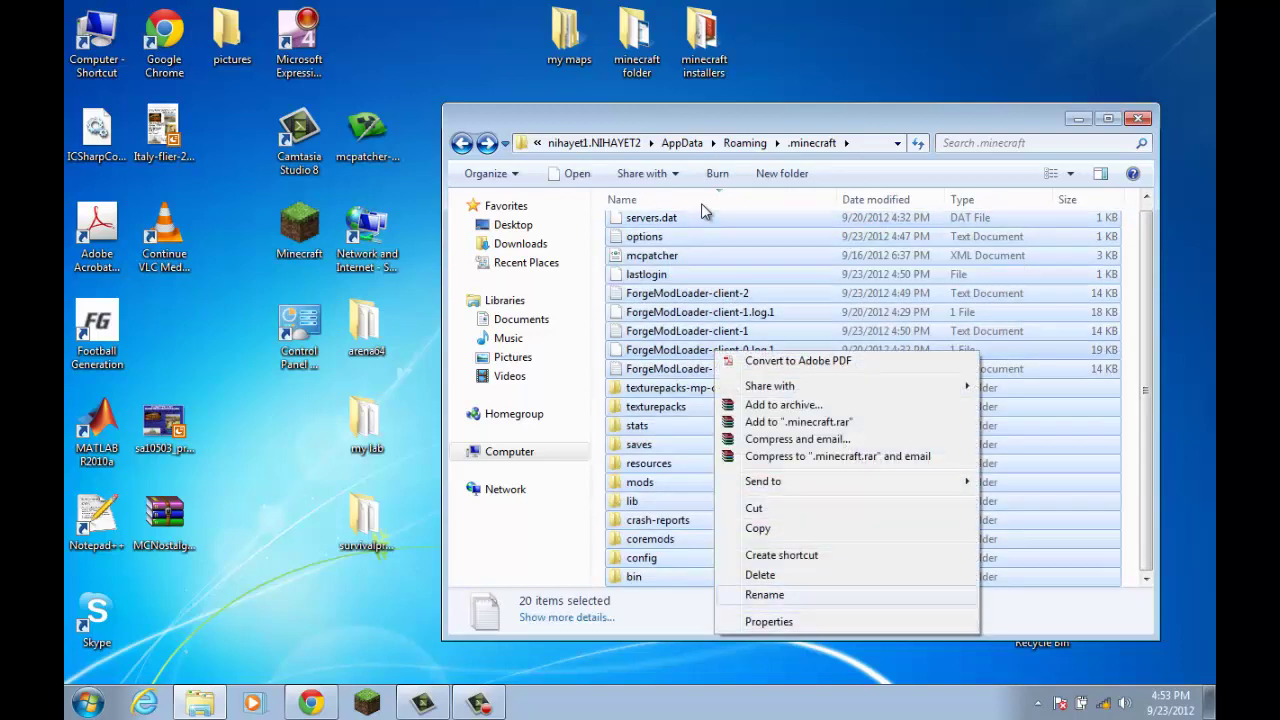
key("Return")
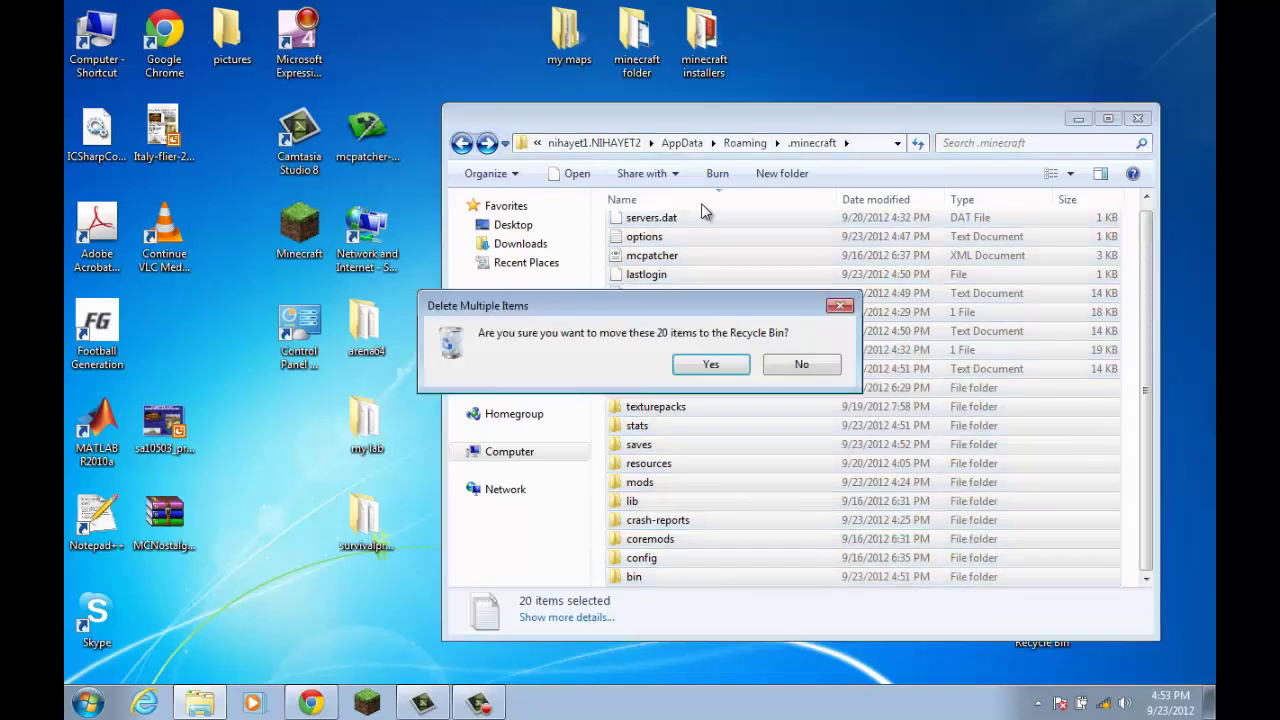
key("Return")
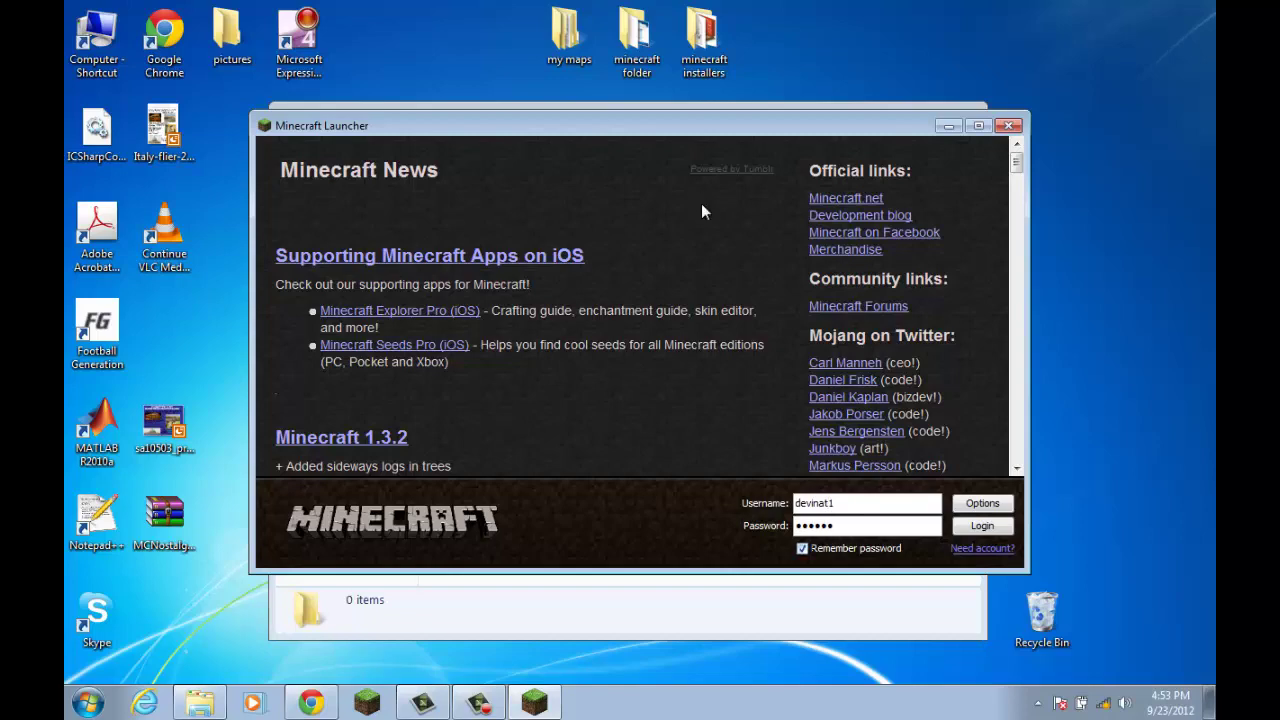
Step: Move the launcher window aside and log in with the saved account
left_click_drag(701, 203, 703, 211)
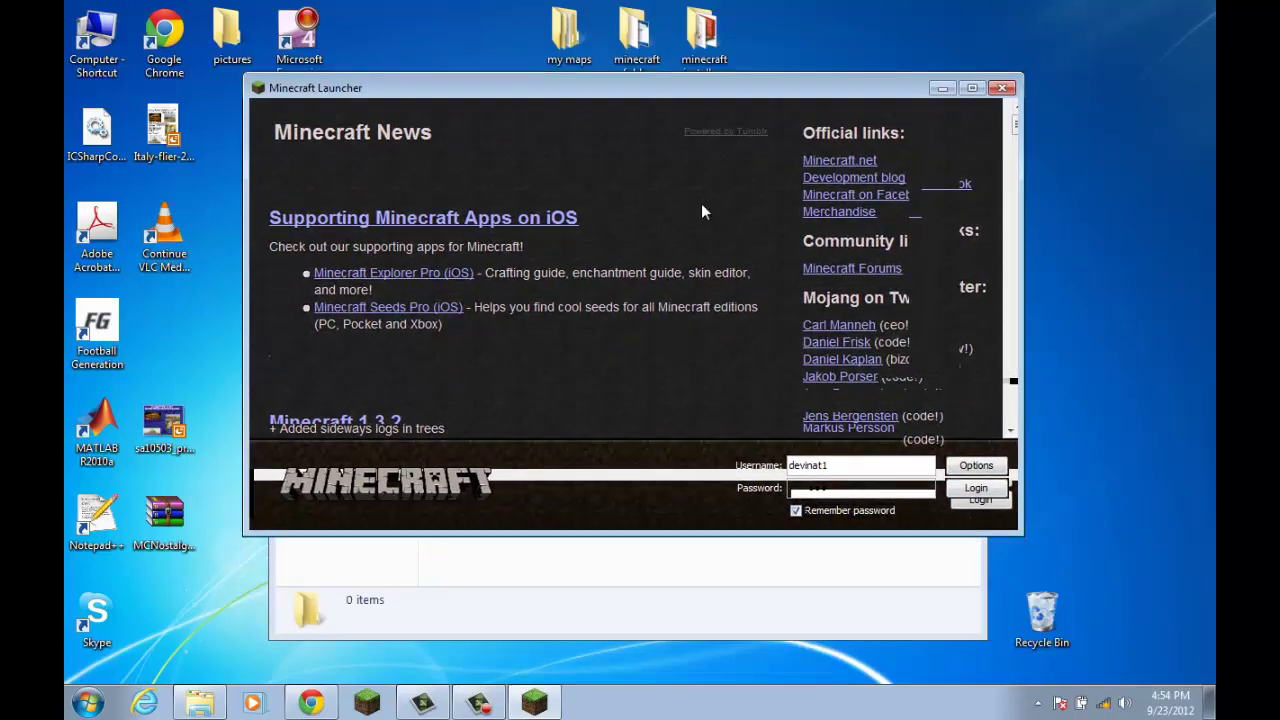
key("Return")
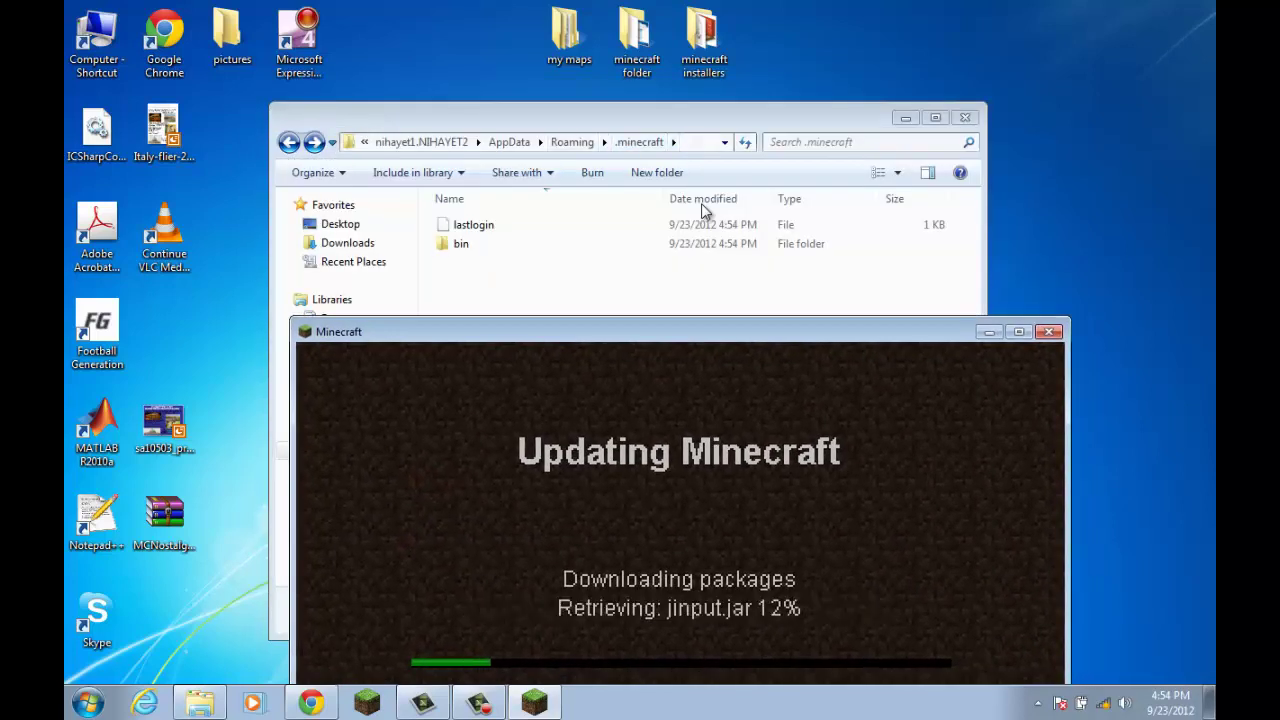
Step: Bring the .minecraft window forward and inspect the newly downloaded items
left_click(703, 210)
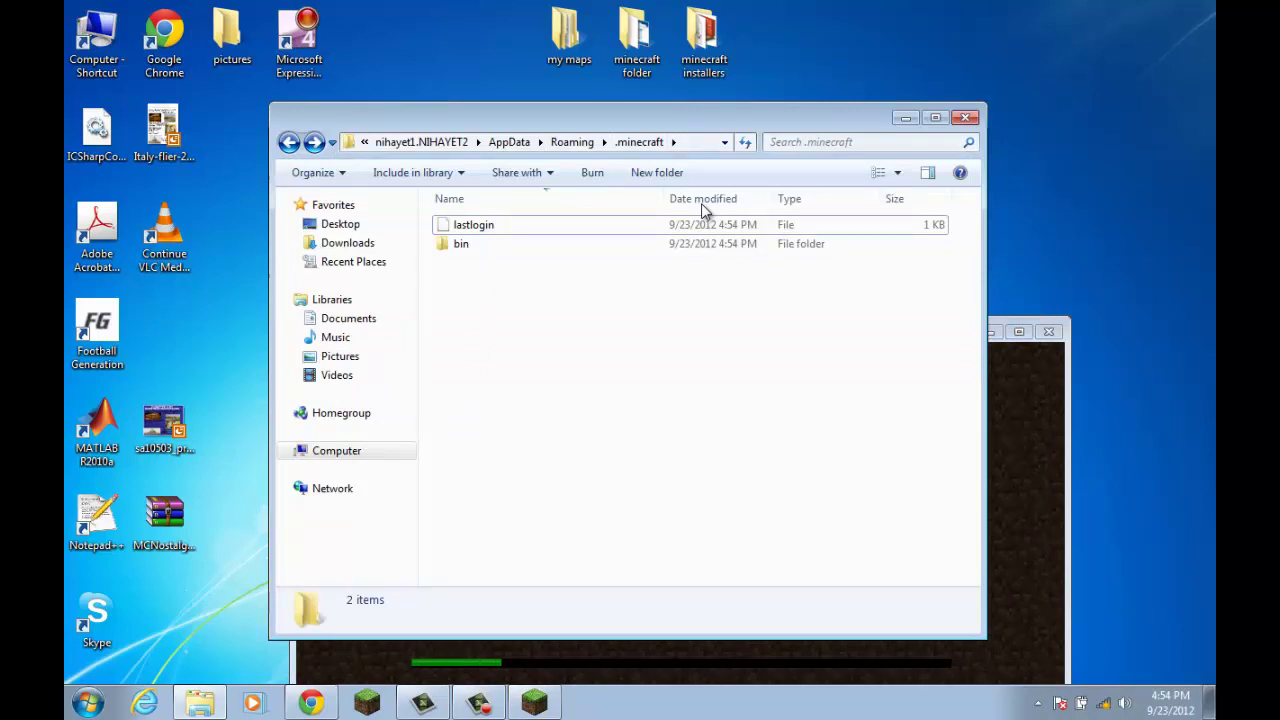
key("ctrl+a")
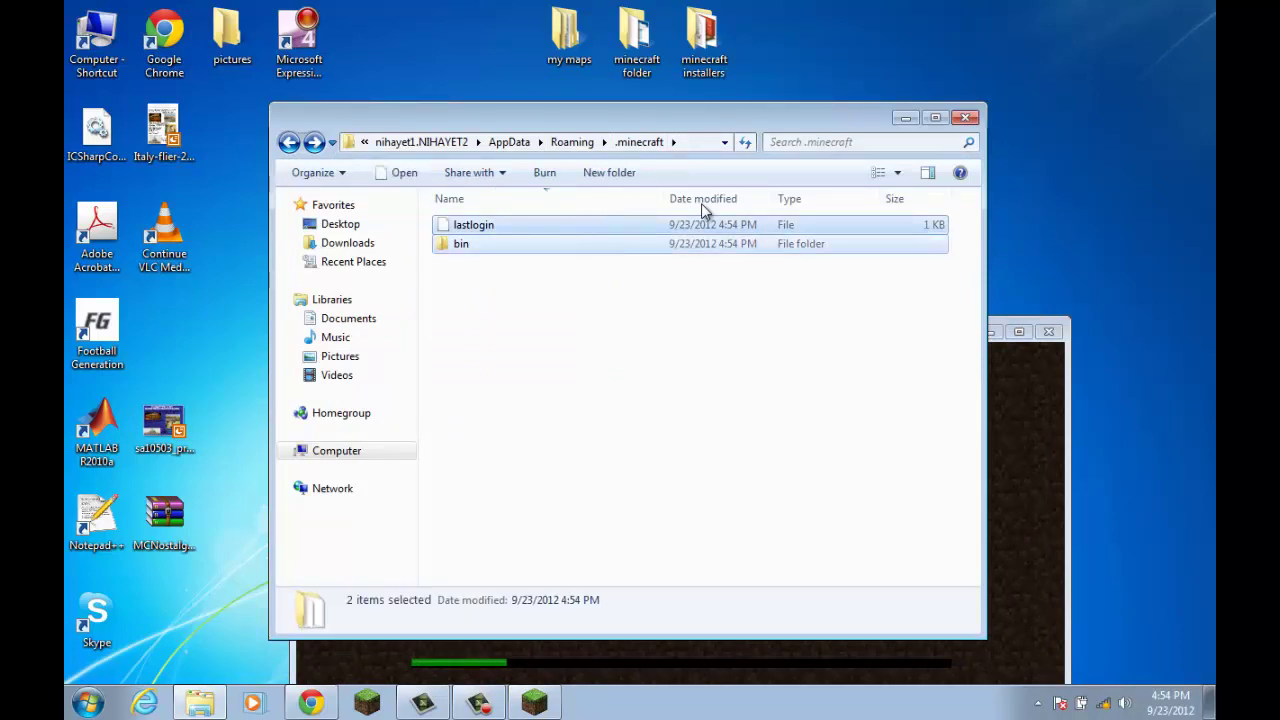
left_click(703, 210)
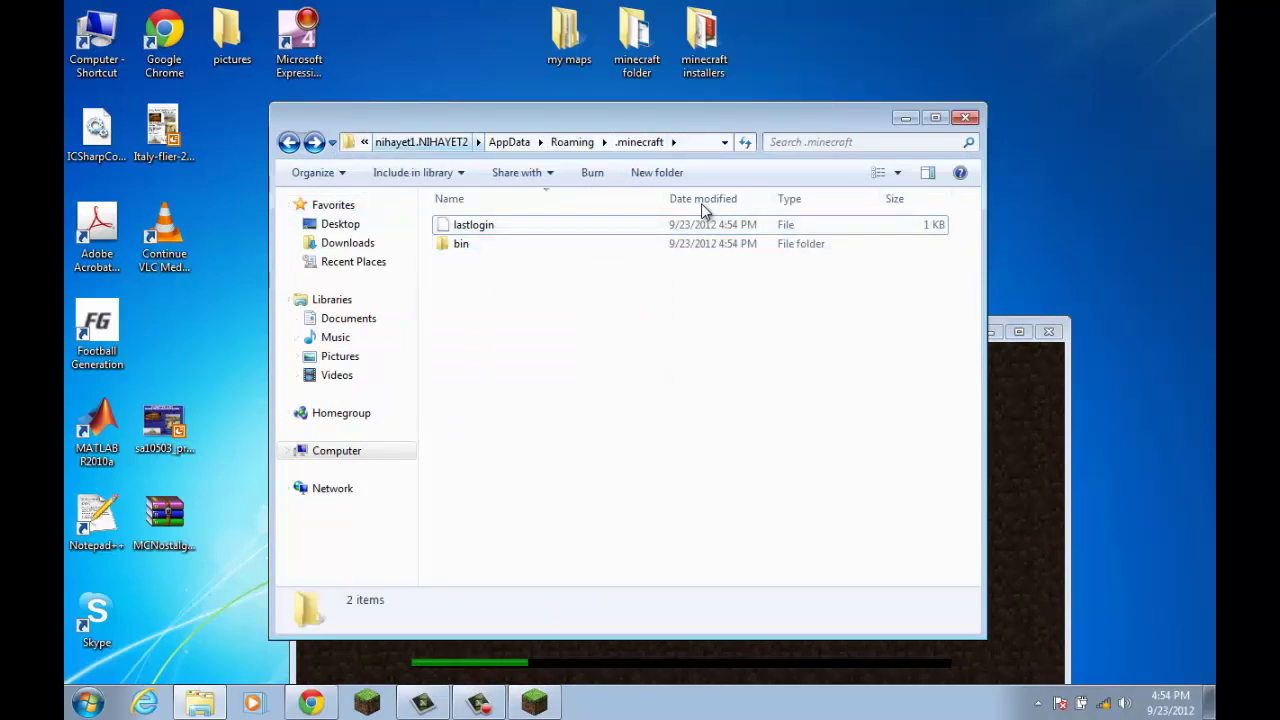
key("Down")
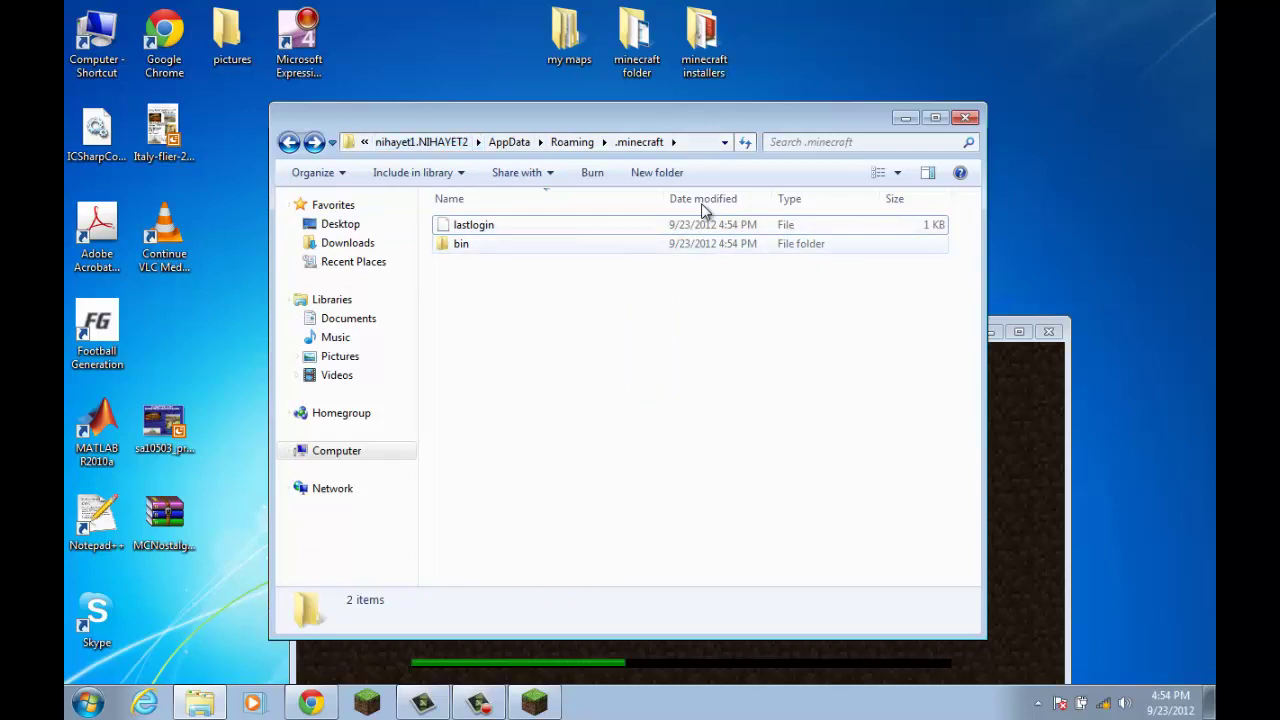
key("Up")
Step: Open the bin folder to check the downloaded jars, then return to .minecraft
key("Down")
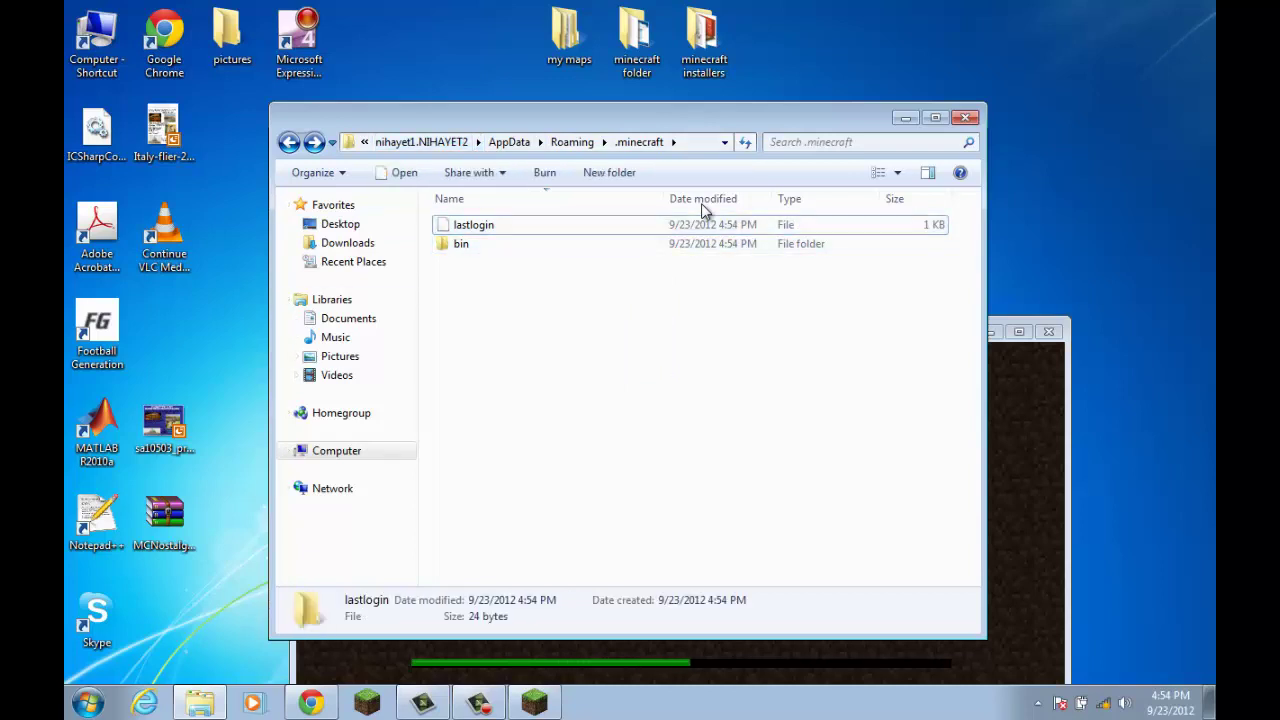
key("F2")
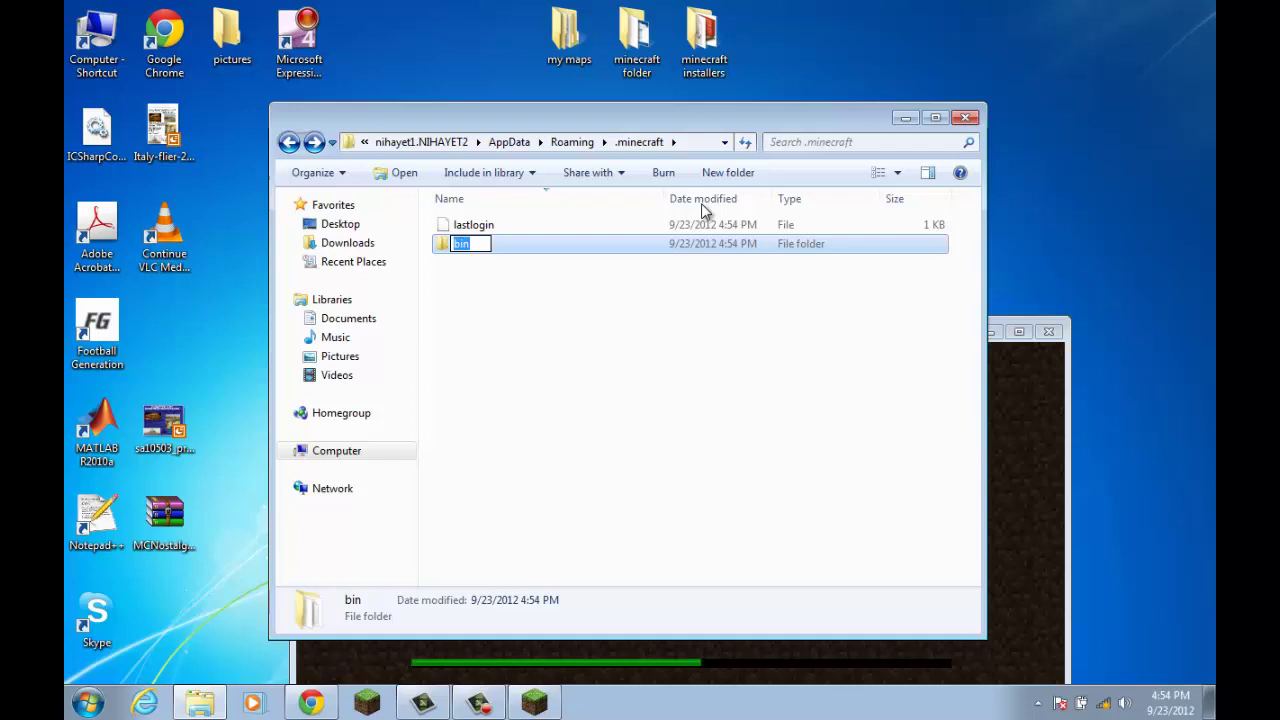
key("Return")
key("Return")
key("ctrl+a")
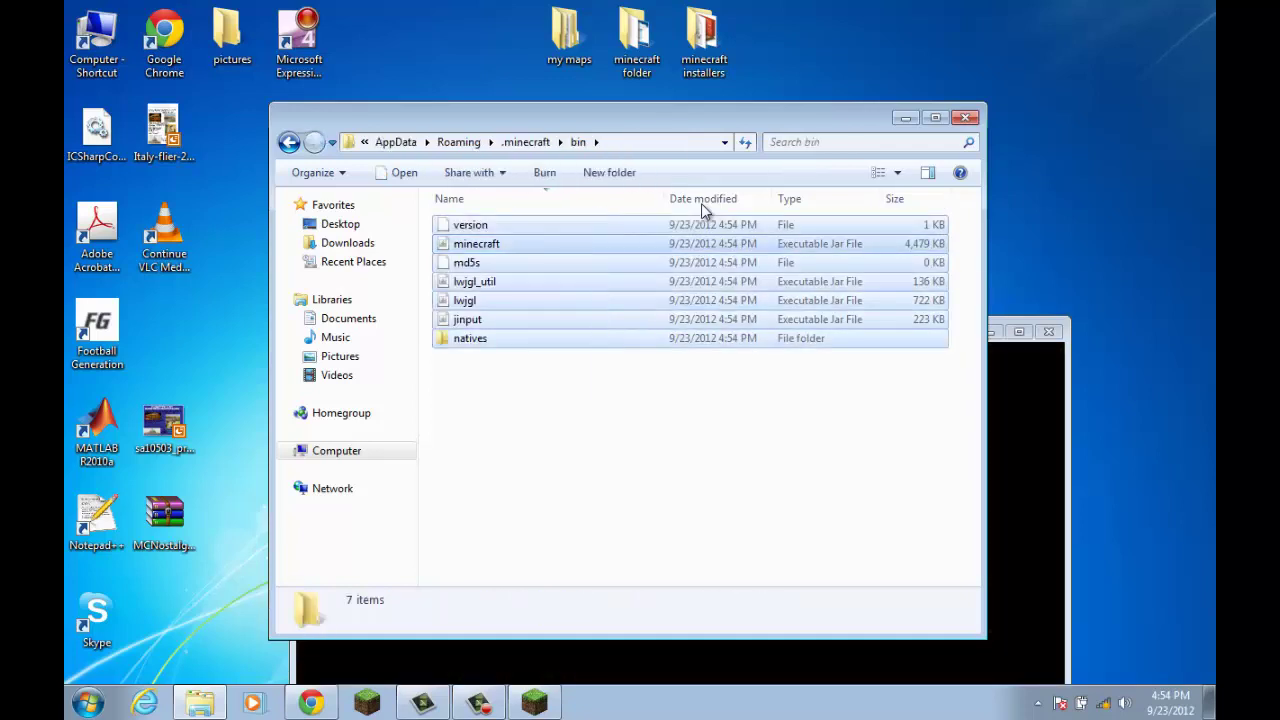
key("BackSpace")
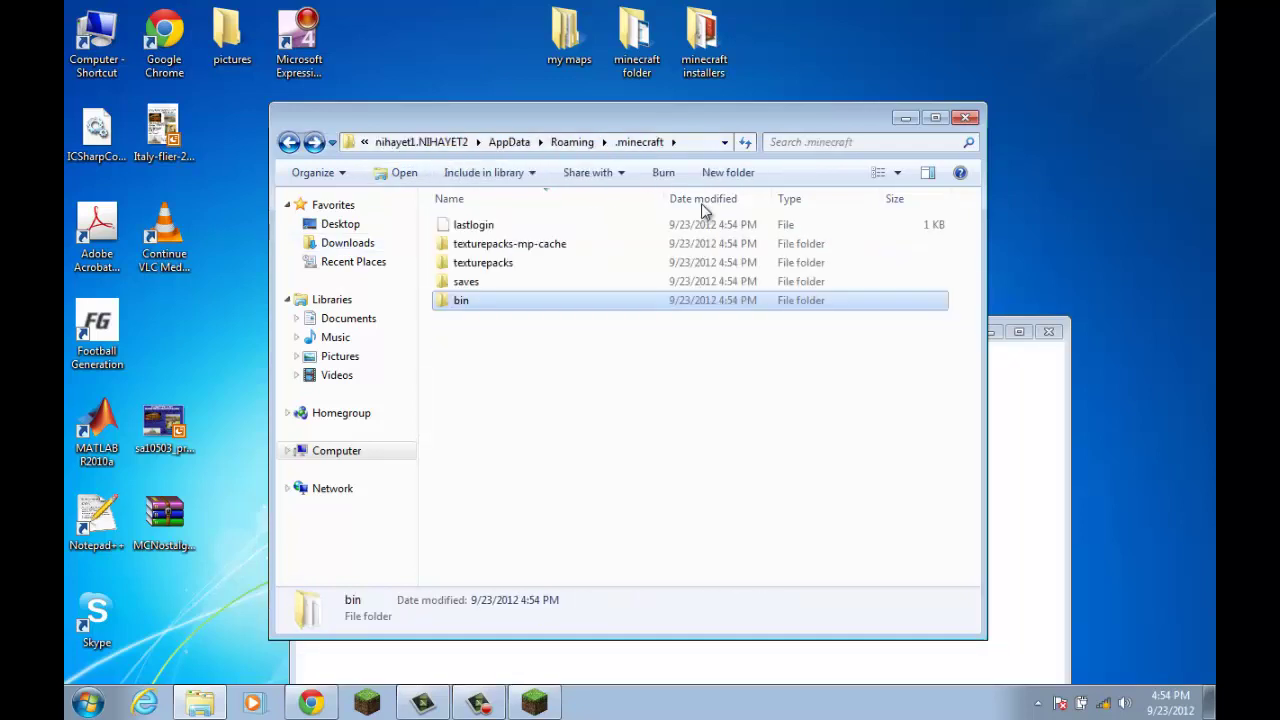
key("ctrl+a")
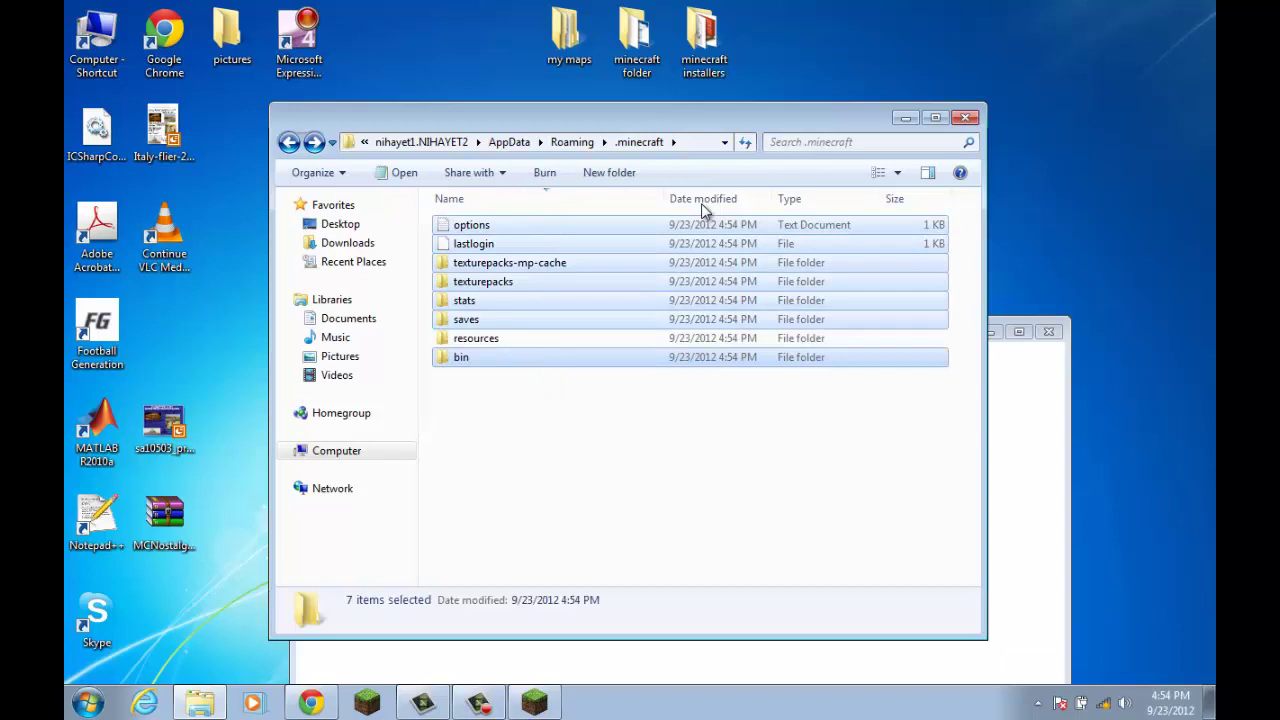
left_click(702, 208)
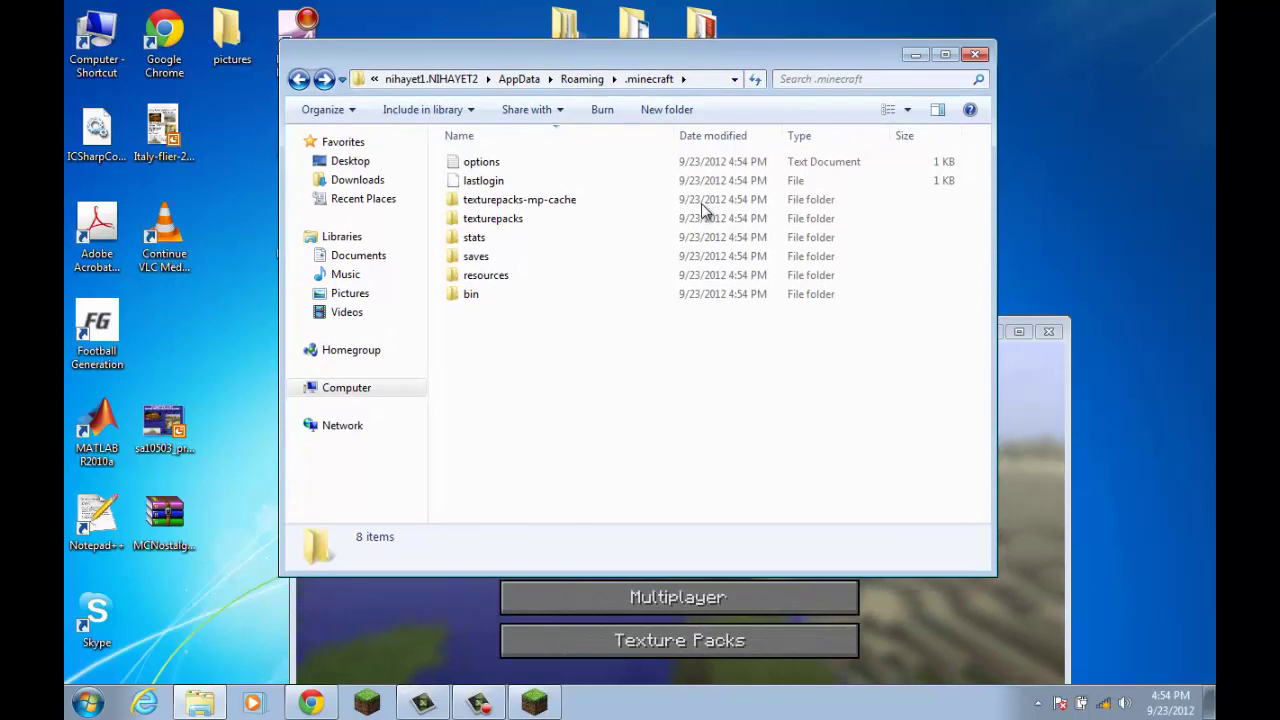
Step: Maximize Minecraft, set Video Settings Render Distance to Normal, and quit the game
key("alt+F4")
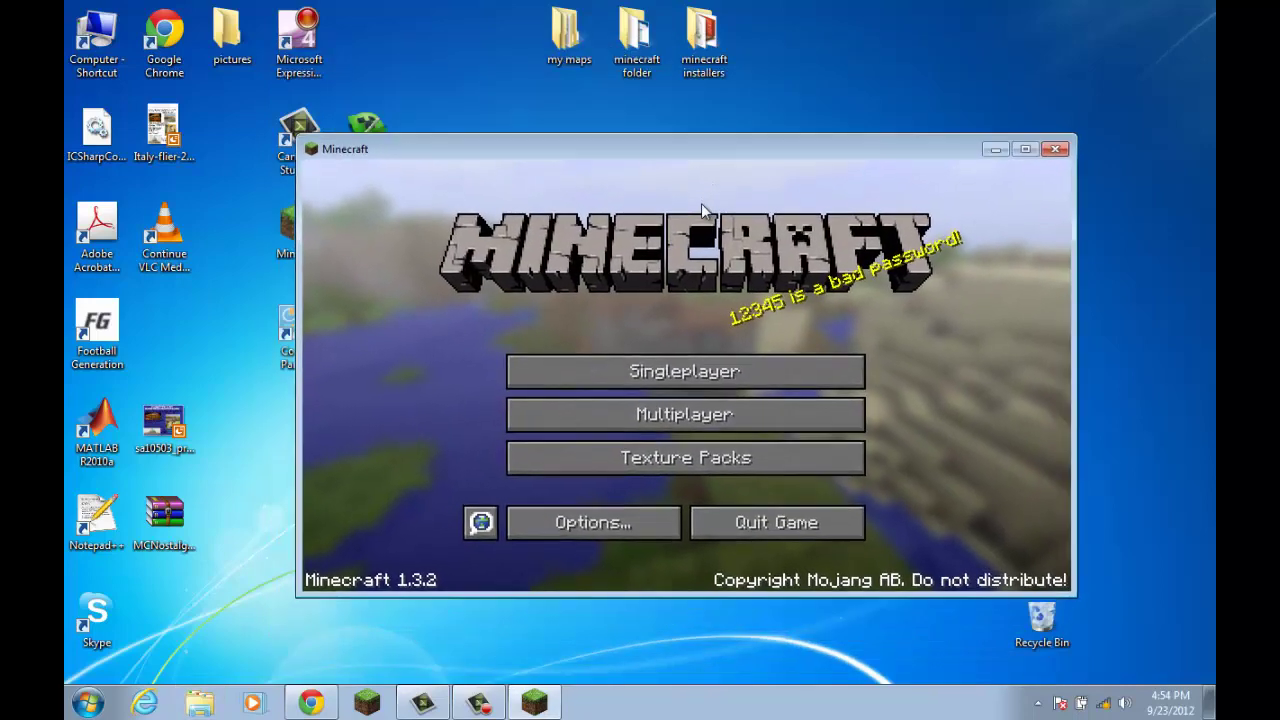
key("super+Up")
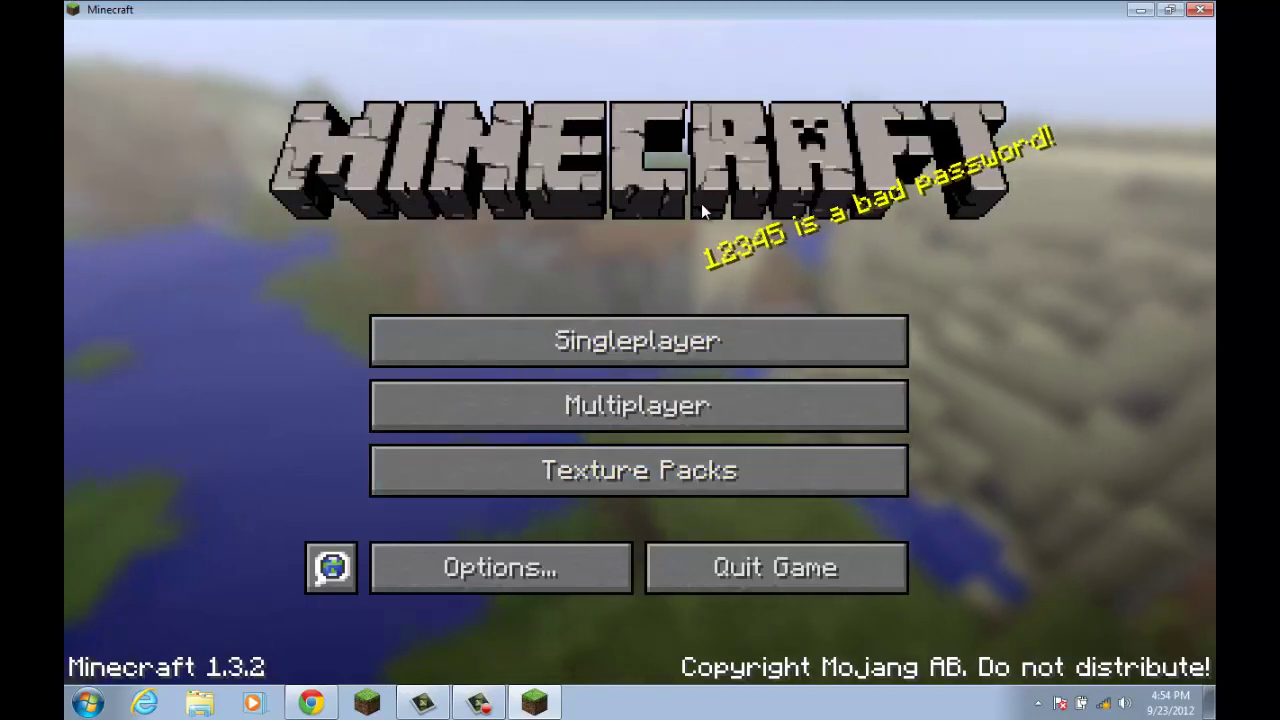
left_click(500, 567)
left_click(430, 400)
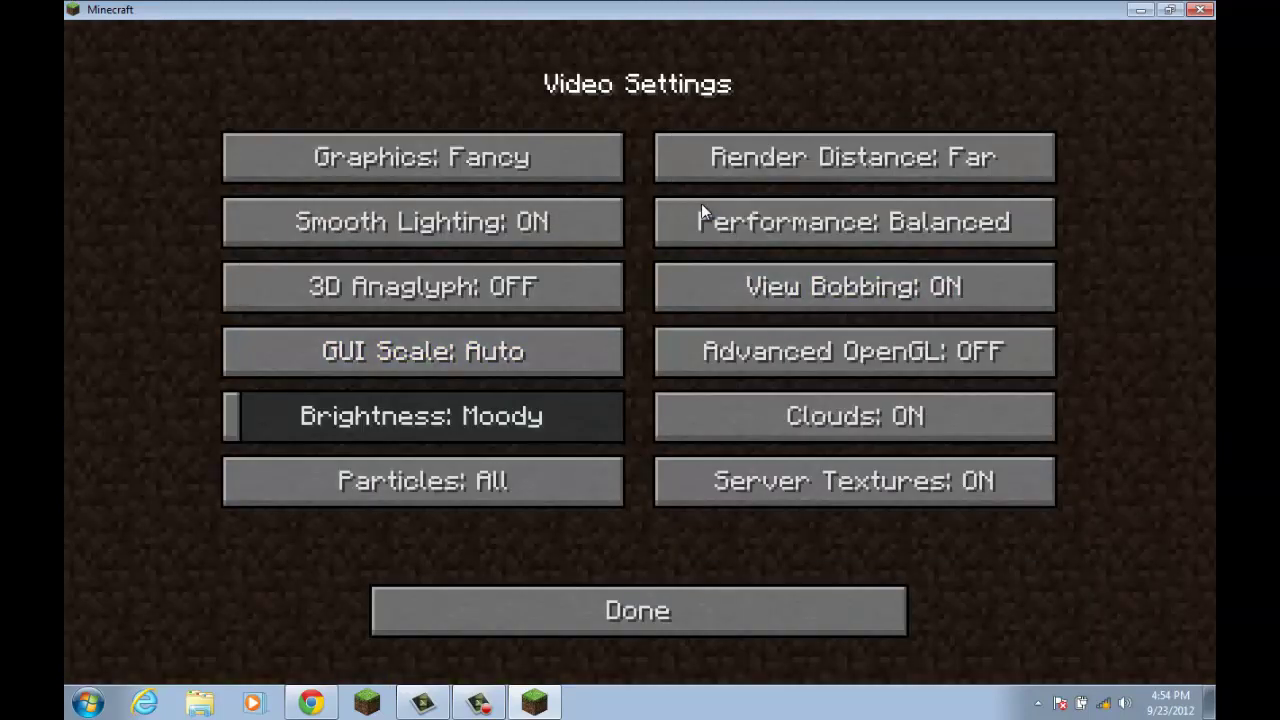
left_click(705, 160)
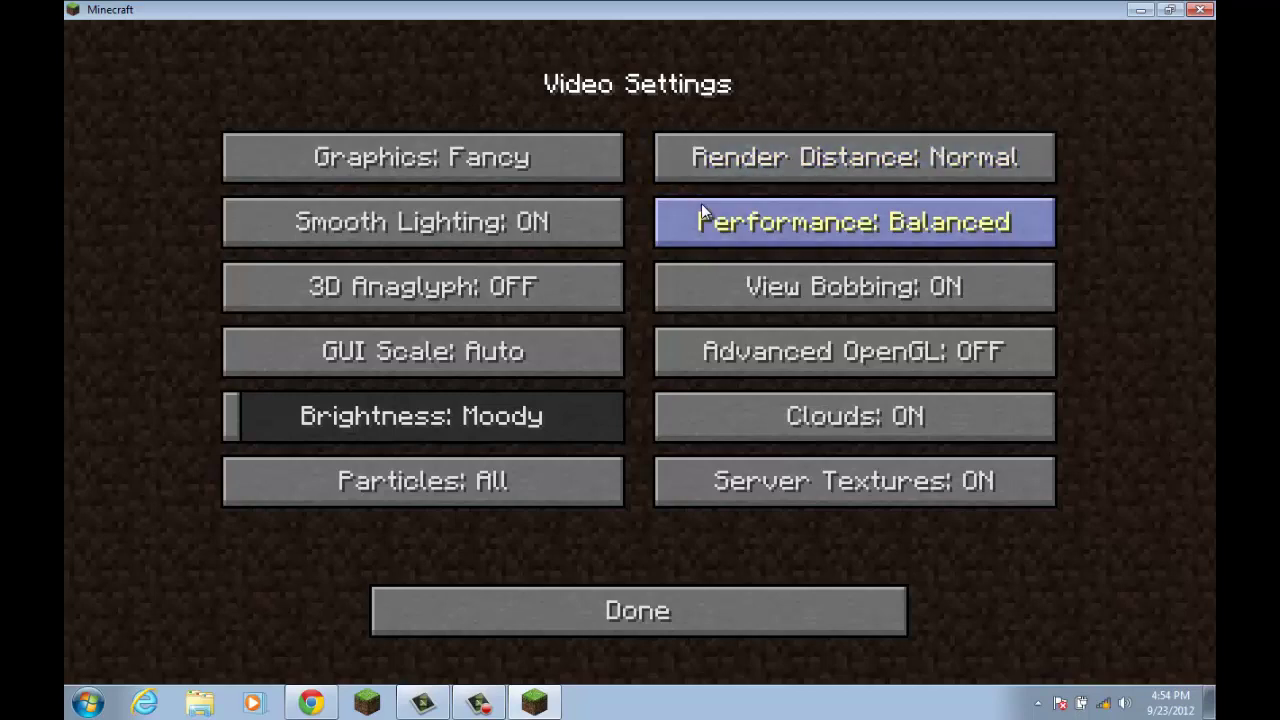
left_click(638, 611)
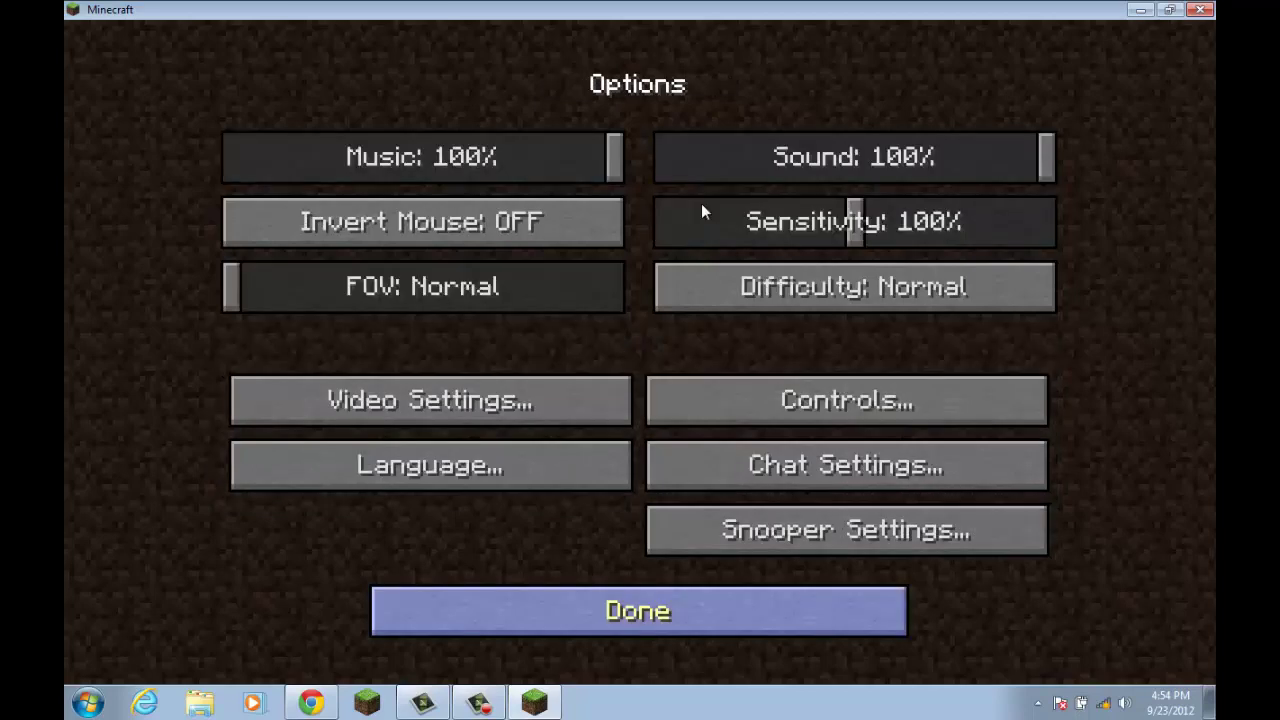
left_click(638, 611)
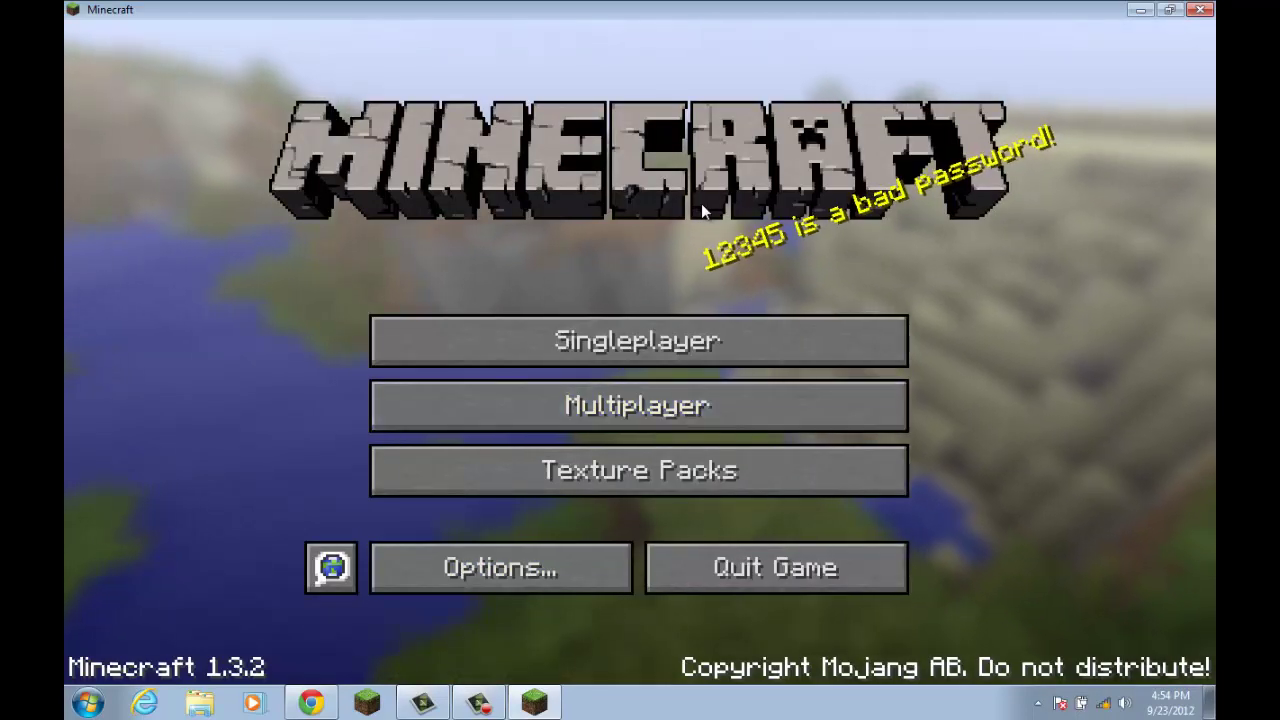
left_click(776, 567)
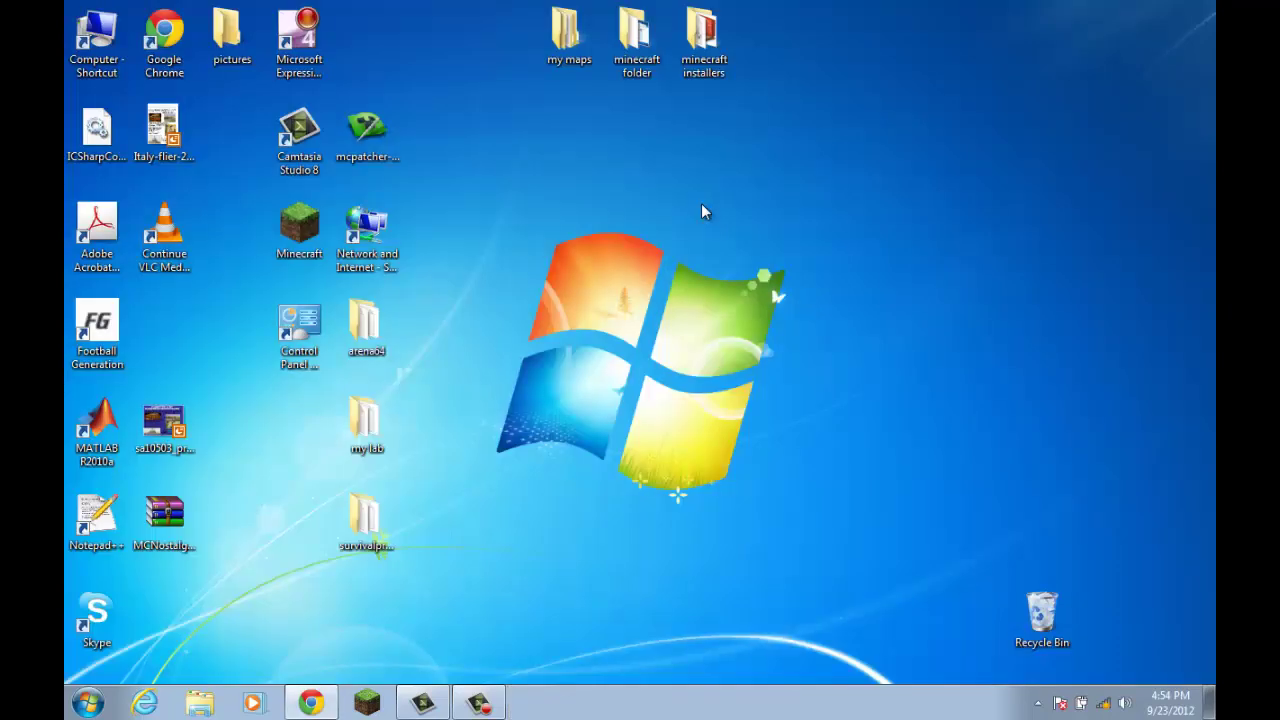
Step: Open the Roaming folder through a %appdata% Start menu search
right_click(702, 212)
left_click(702, 212)
key("super")
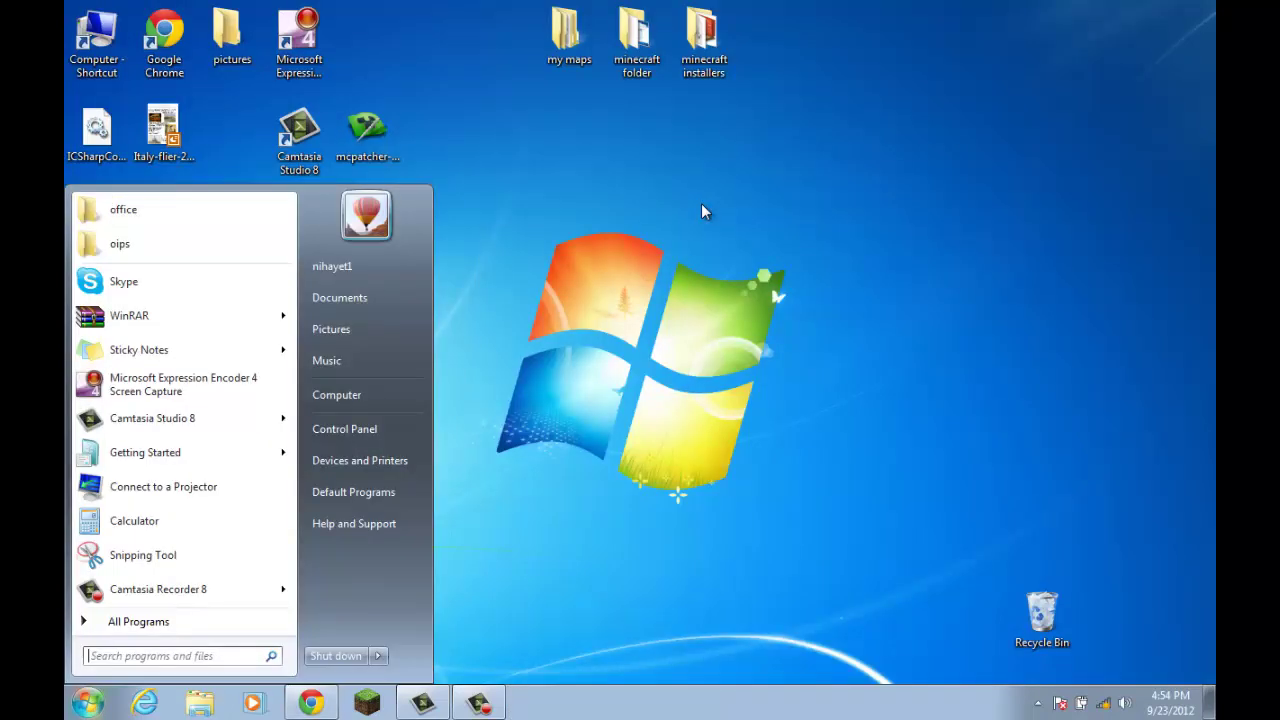
type("%appd")
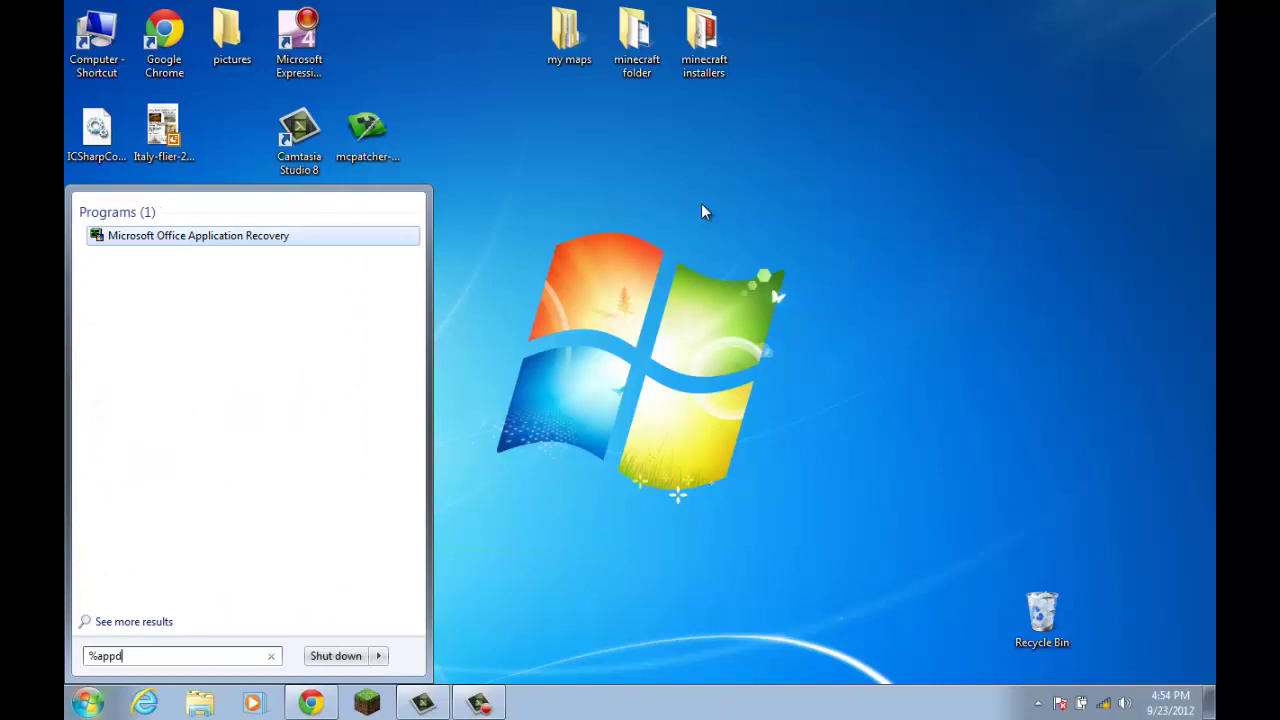
type("ata%")
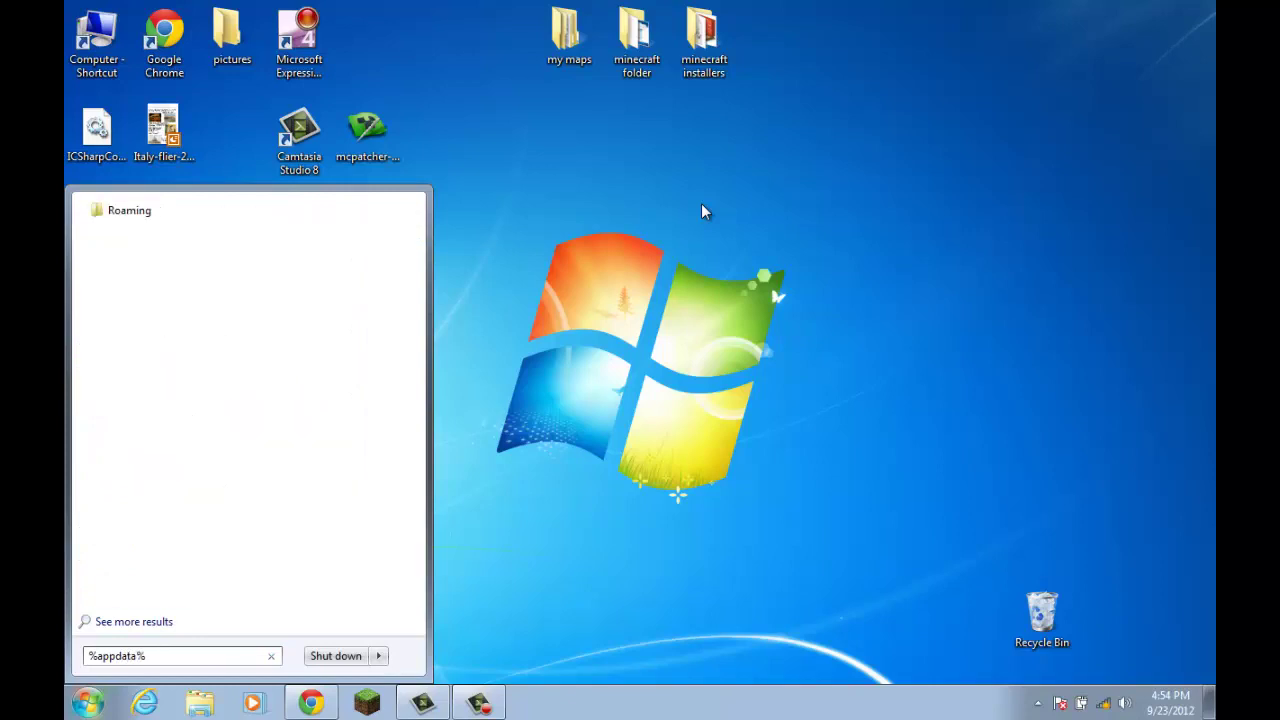
key("Return")
Step: Open .minecraft and then its empty saves folder
key("Down")
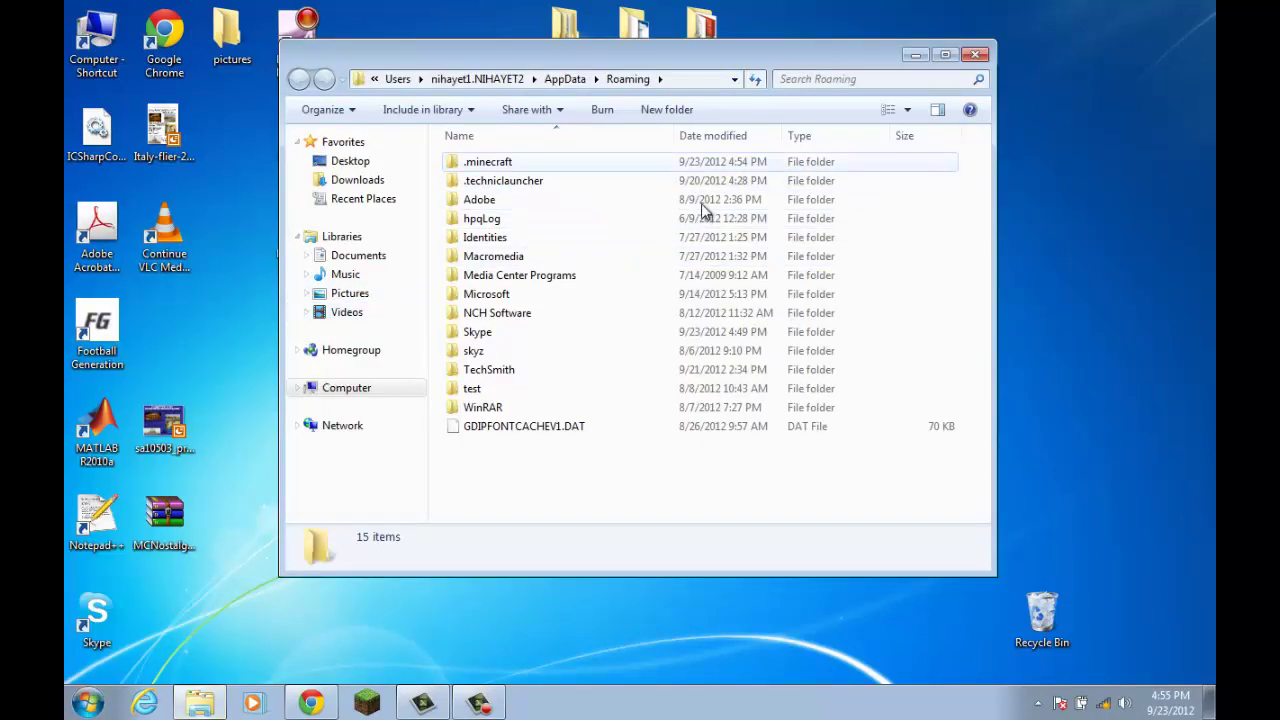
key("Return")
key("Down")
key("Down")
key("Down")
key("Down")
key("Down")
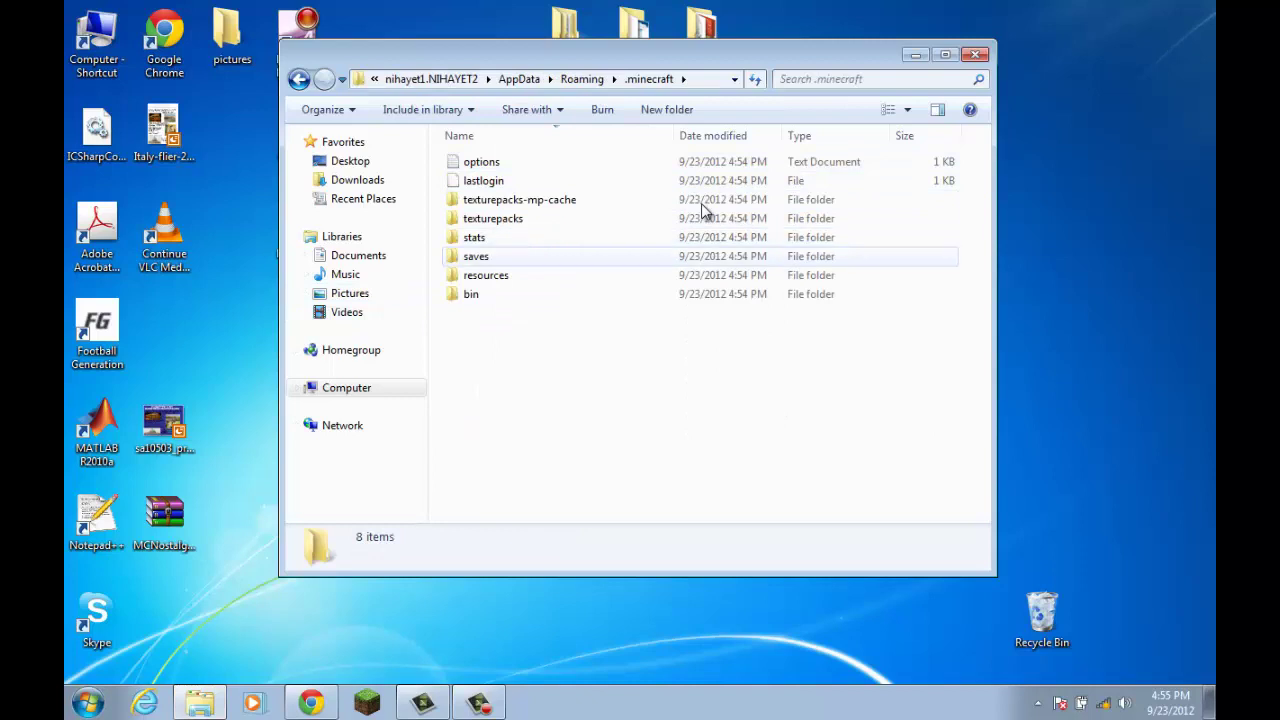
key("ctrl+a")
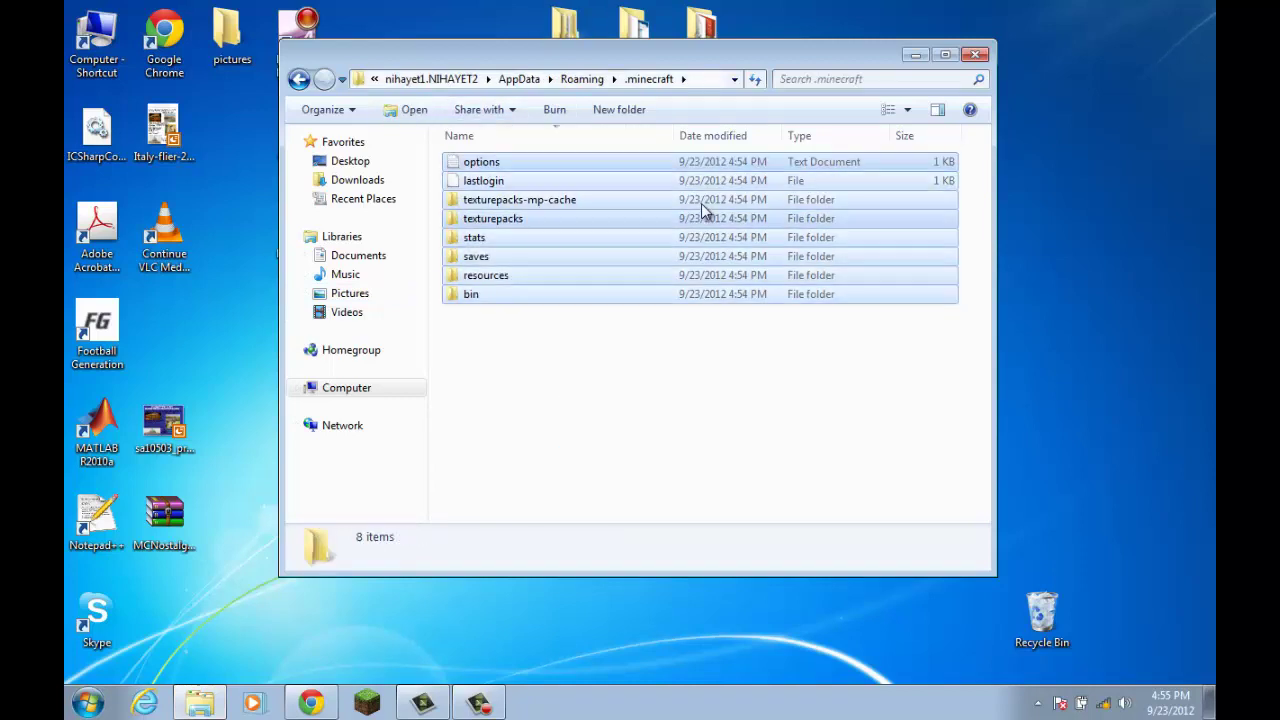
type("saves")
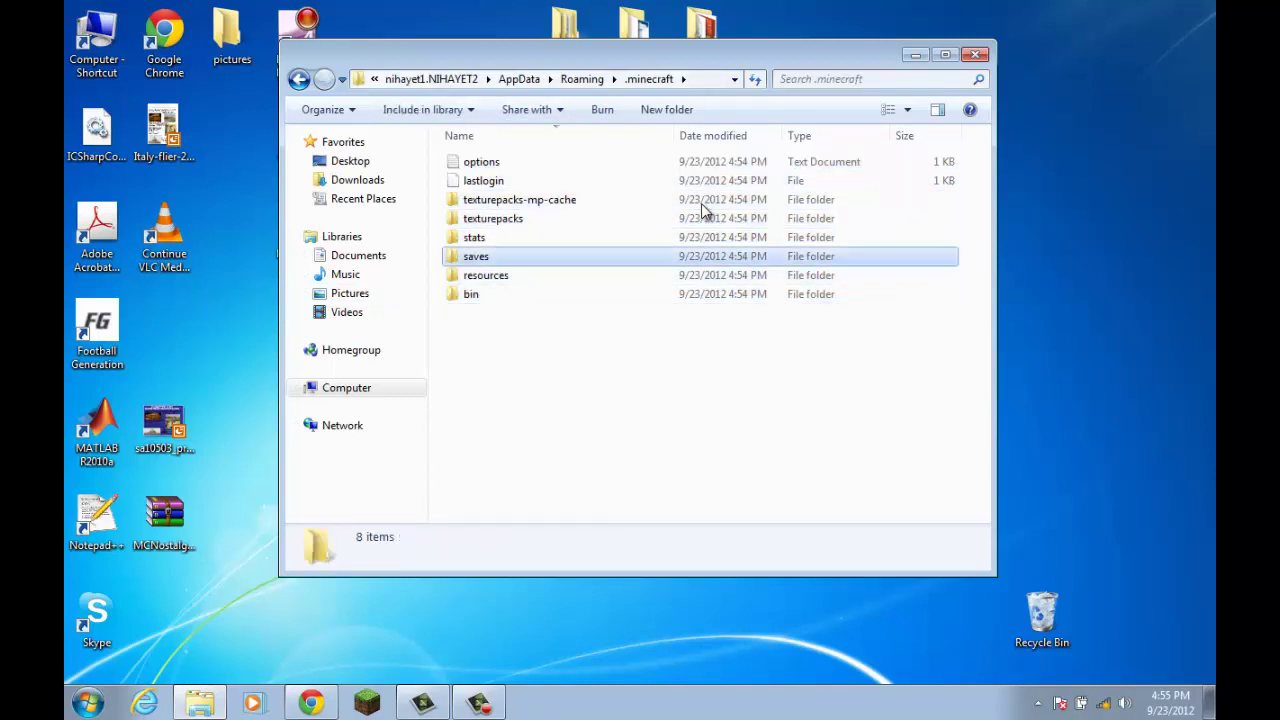
key("Return")
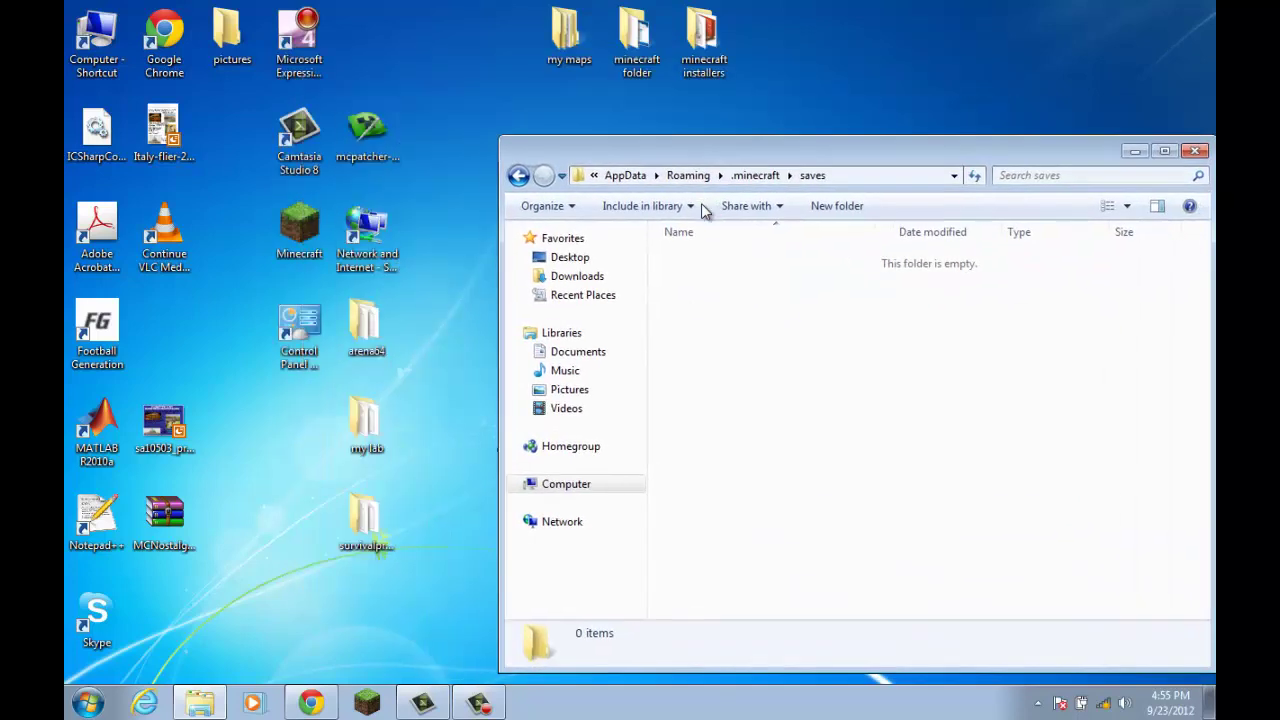
Step: Drag arena64, my lab and survivalproductions from the desktop into saves, then close Explorer
left_click_drag(366, 325, 743, 300)
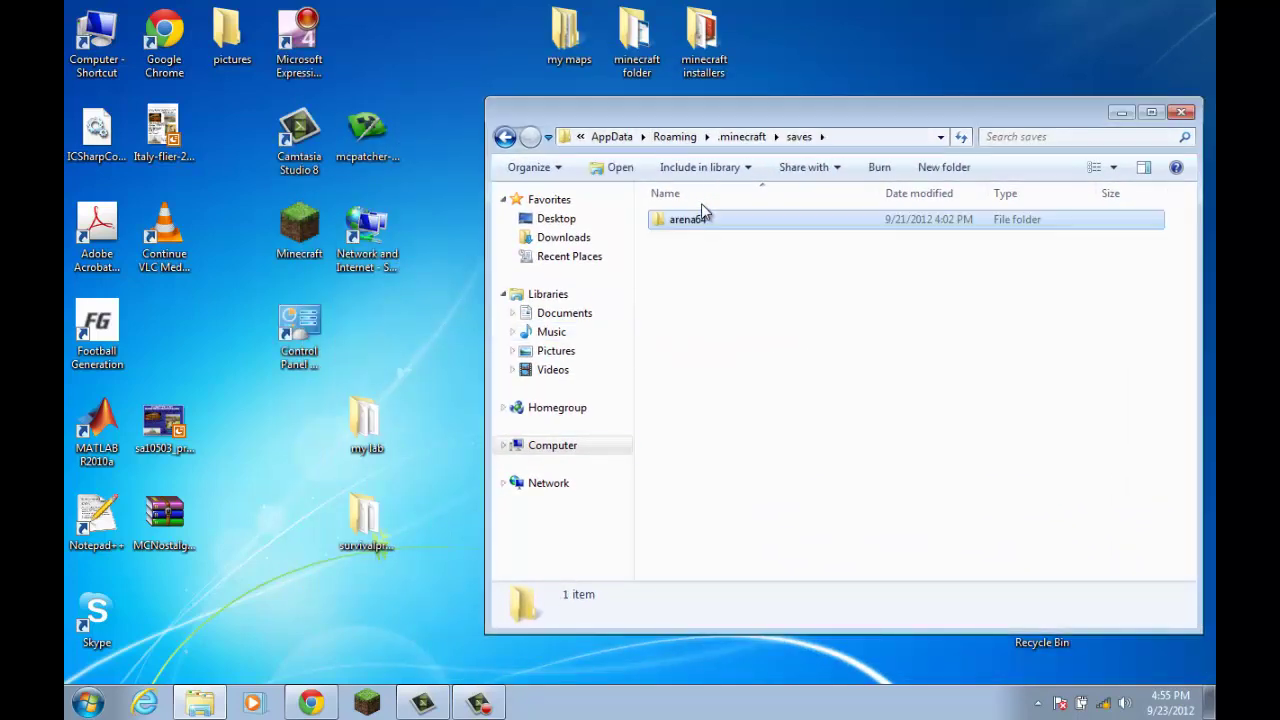
left_click_drag(366, 420, 740, 300)
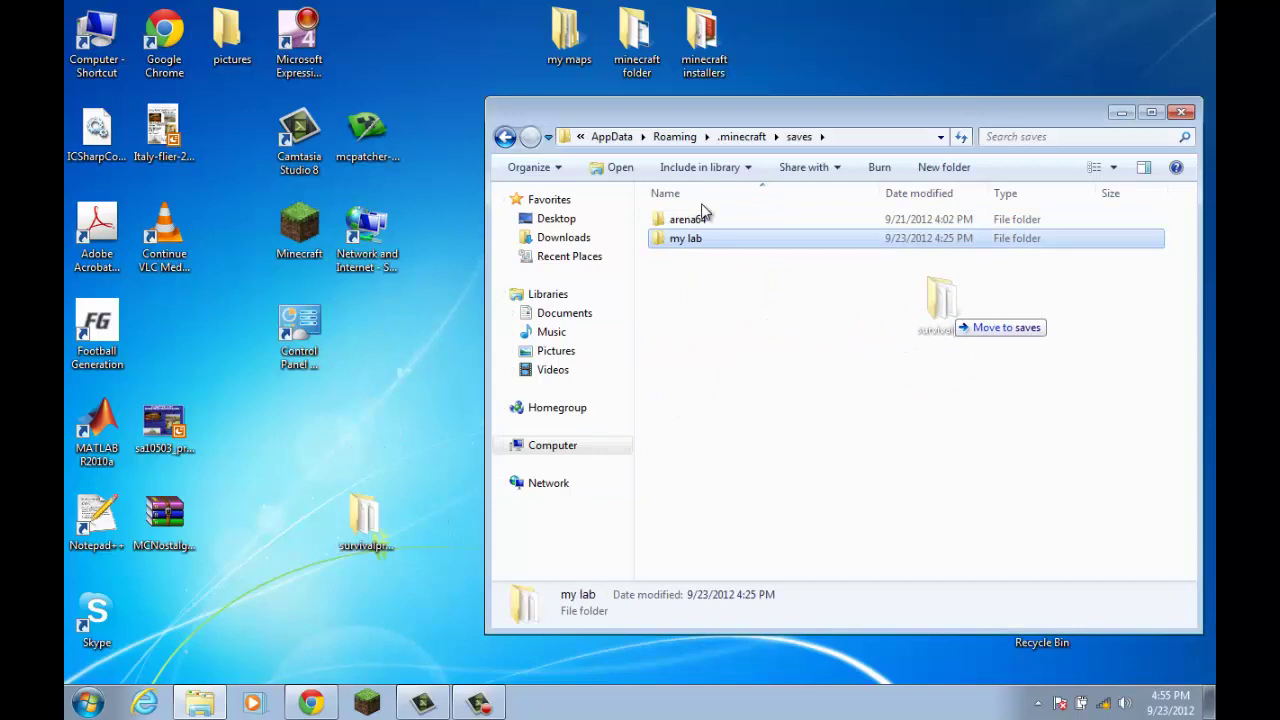
left_click_drag(366, 520, 937, 300)
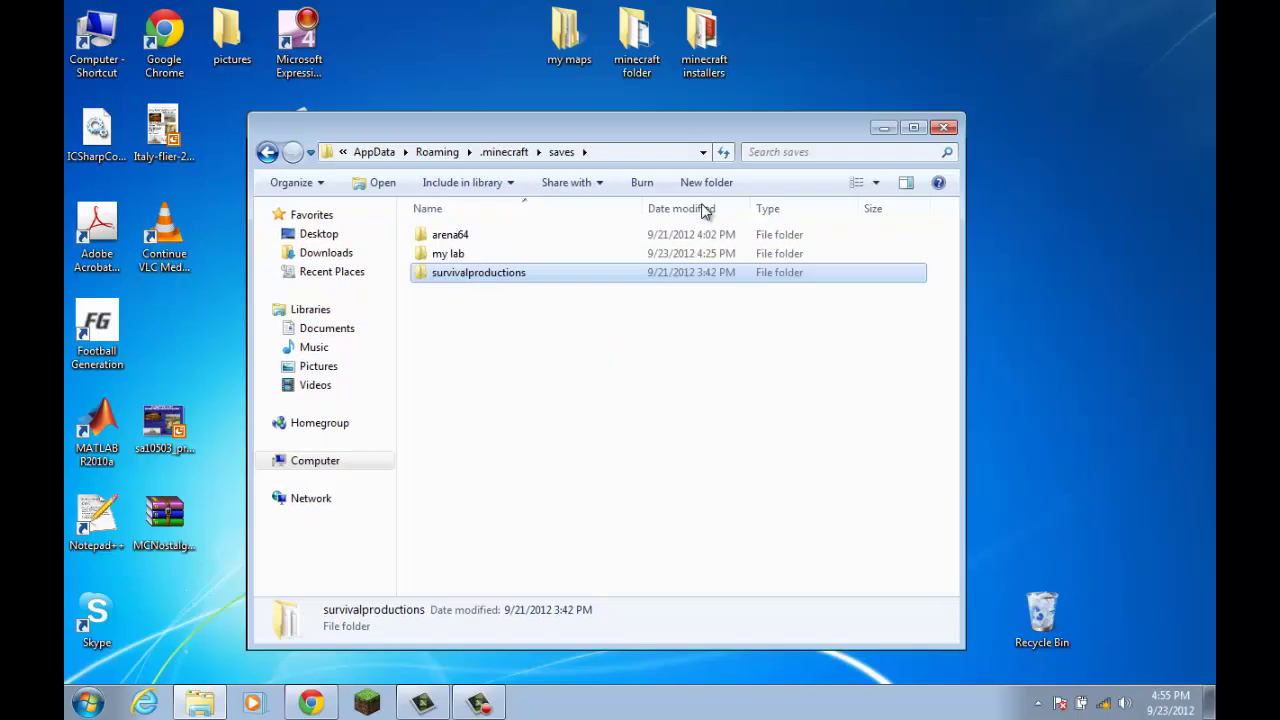
key("alt+F4")
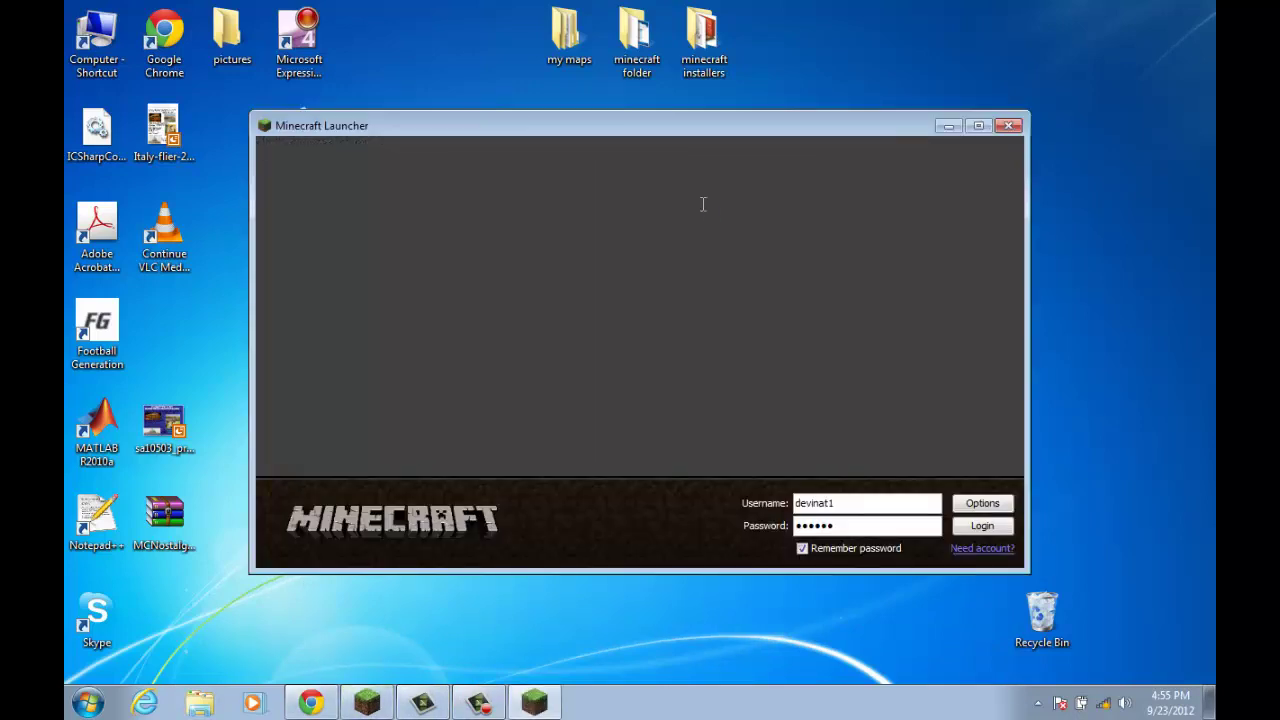
Step: Log in from the launcher and maximize the loaded Minecraft 1.3.2 main menu
key("Return")
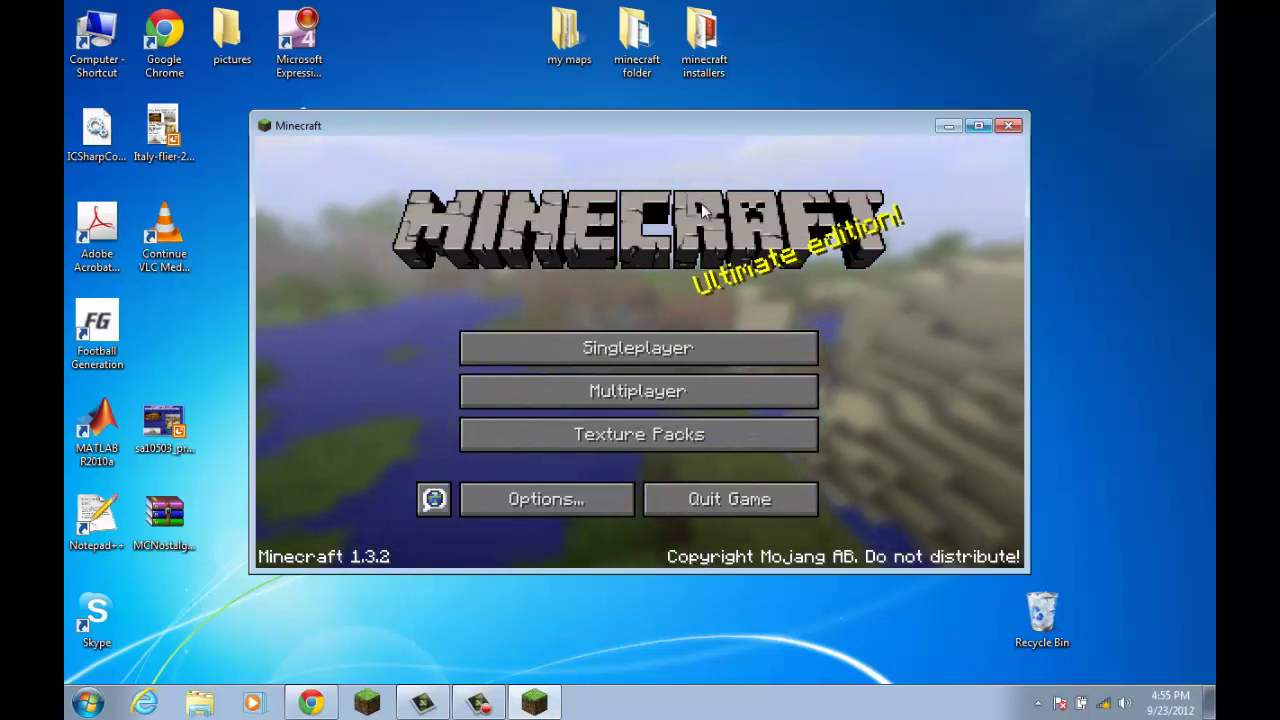
key("super+Up")
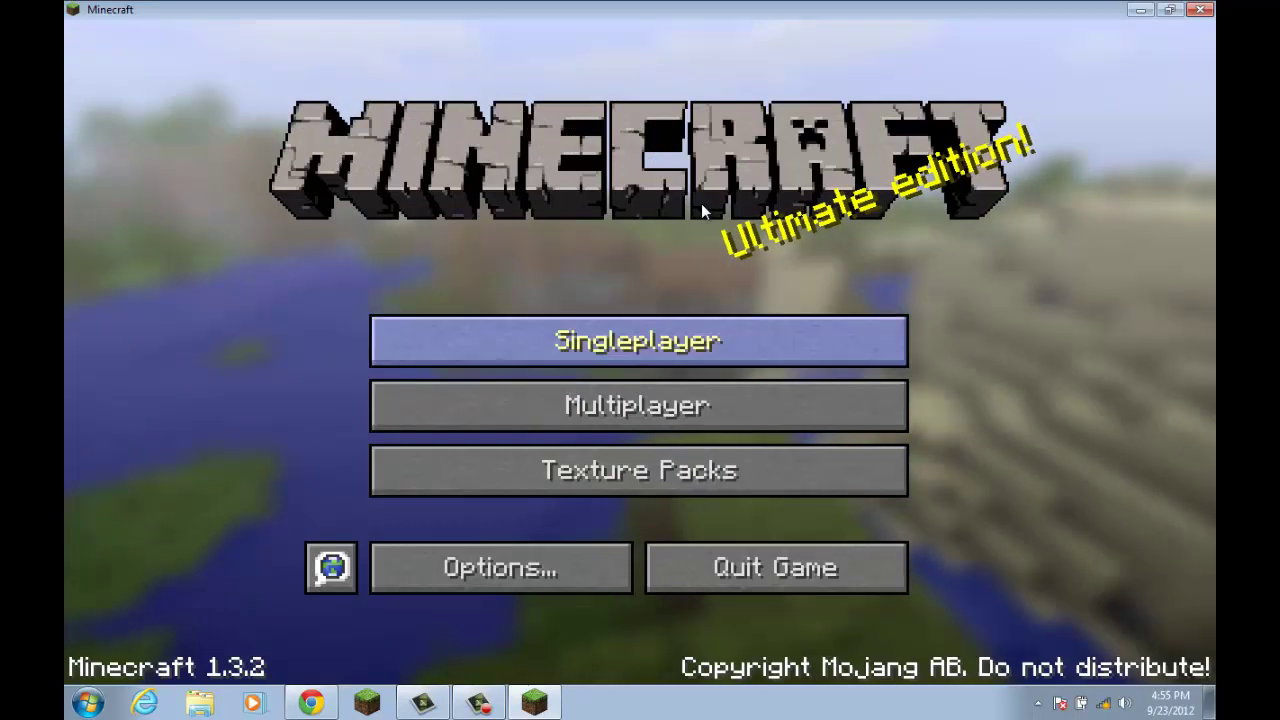
Step: Open Singleplayer to confirm the my lab, arena64 and survivalproductions worlds appear
left_click(638, 341)
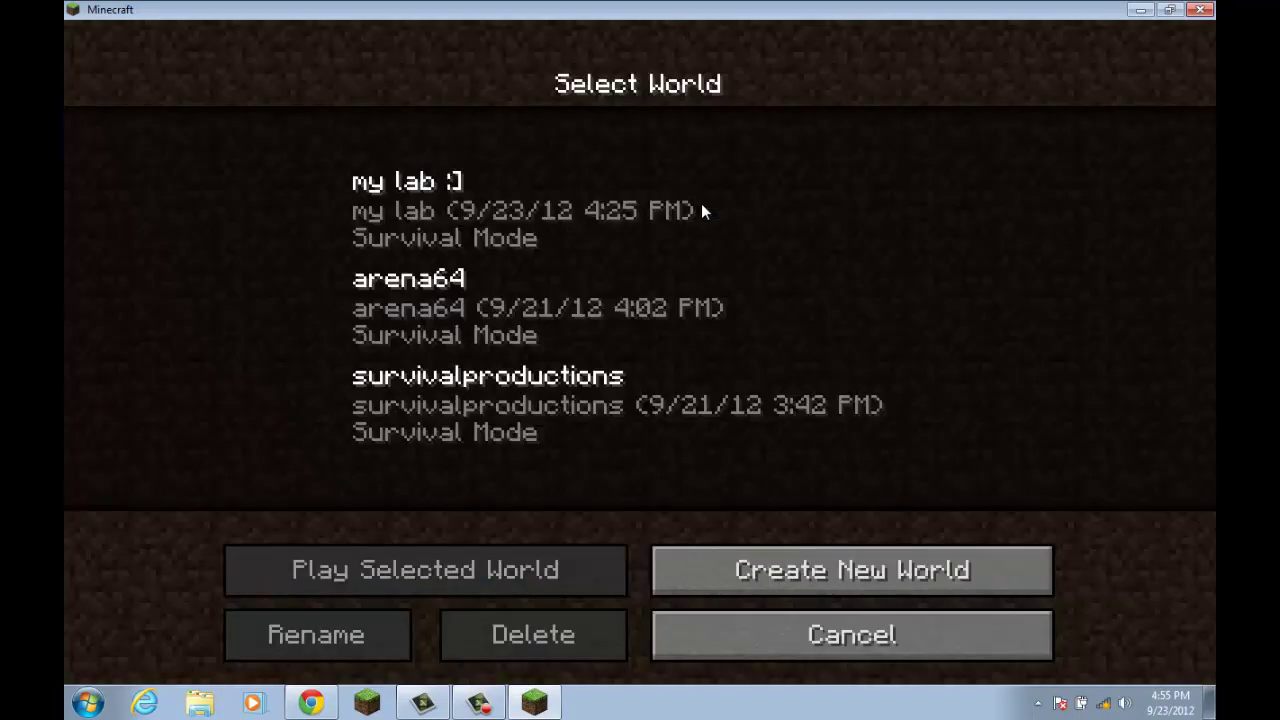
key("alt+Tab")
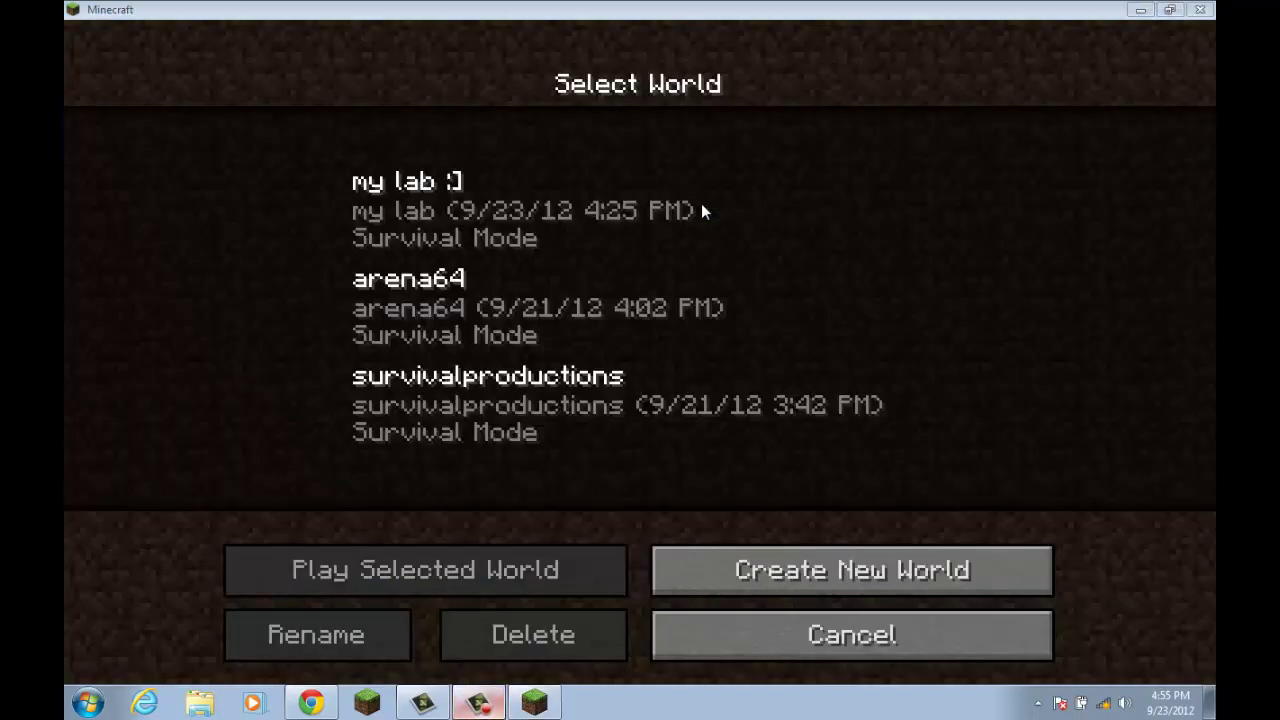
key("alt+Tab")
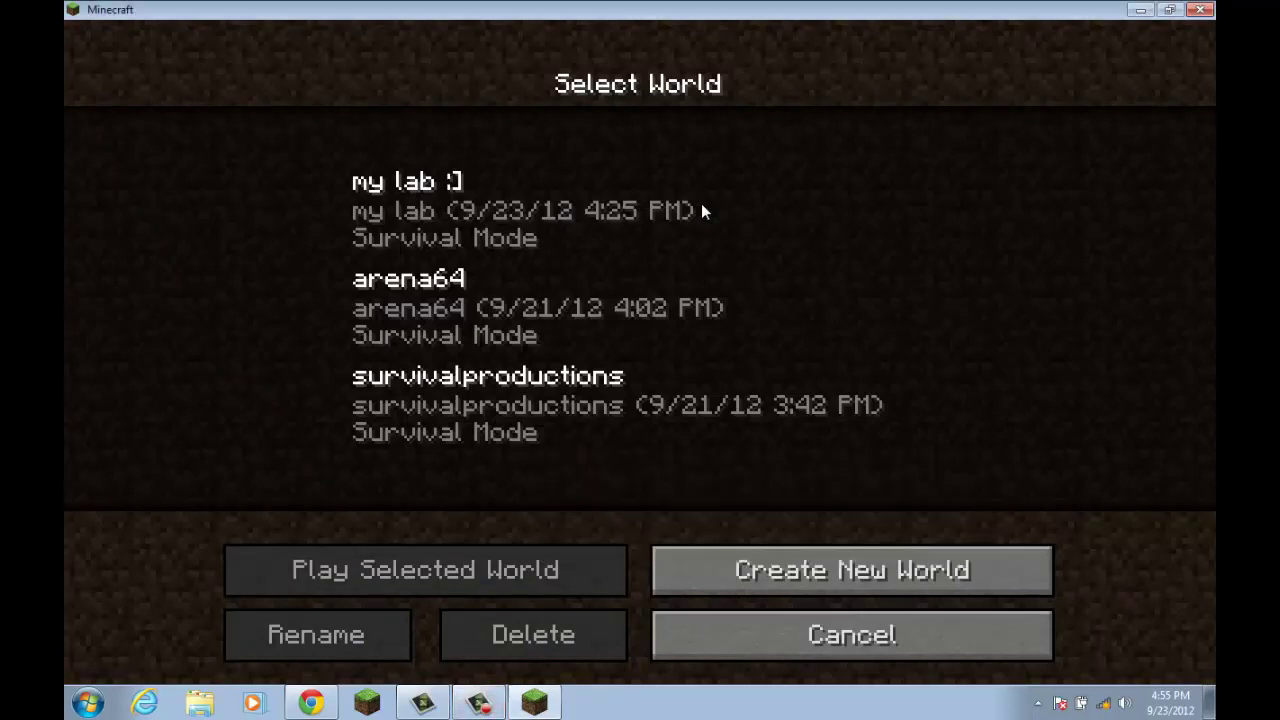